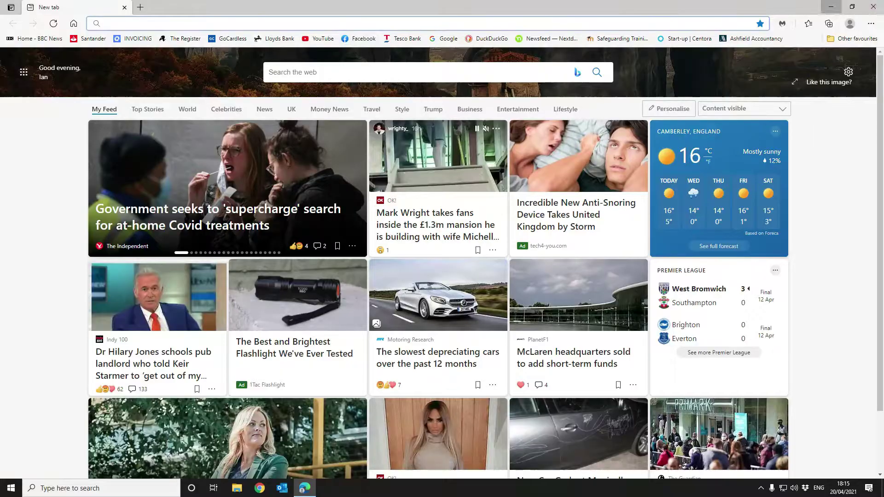
# Step: Scan 192.168.0.100–192.168.0.180 in Angry IP Scanner, finding 4 of 81 hosts alive
pyautogui.click(831, 7)
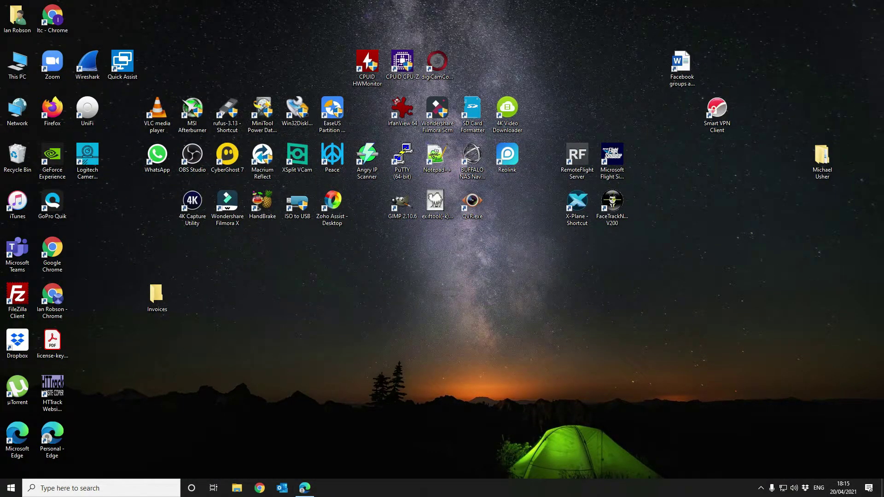
pyautogui.doubleClick(367, 162)
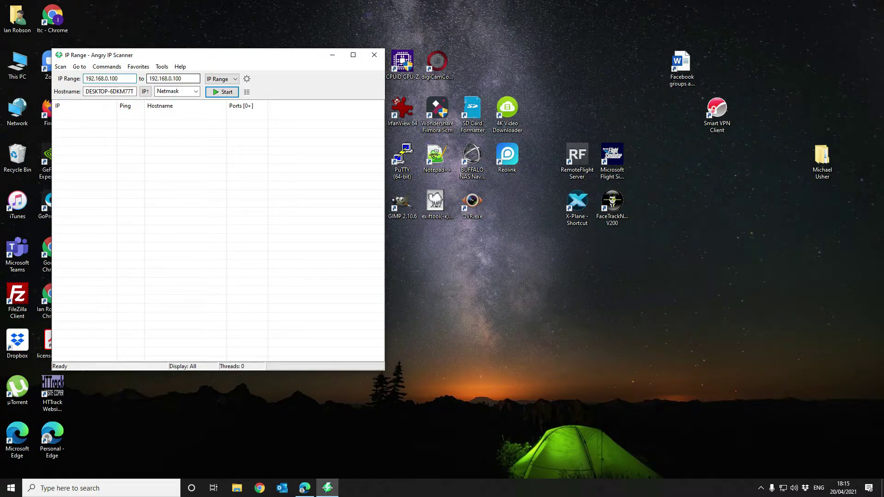
pyautogui.doubleClick(177, 78)
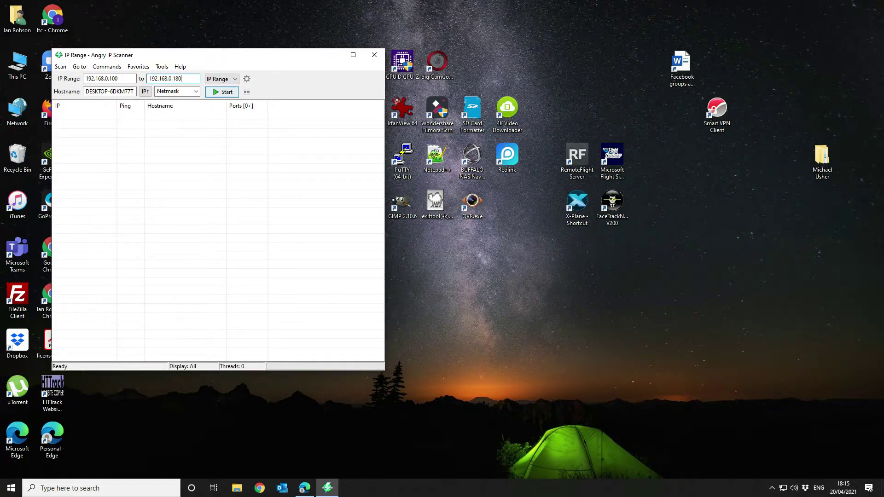
pyautogui.press('Return')
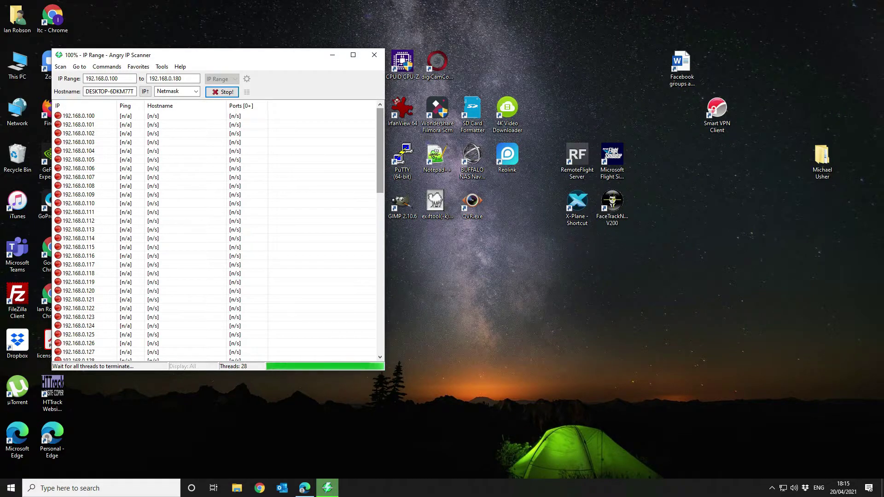
pyautogui.scroll(-5, 214, 230)
pyautogui.scroll(-6, 214, 230)
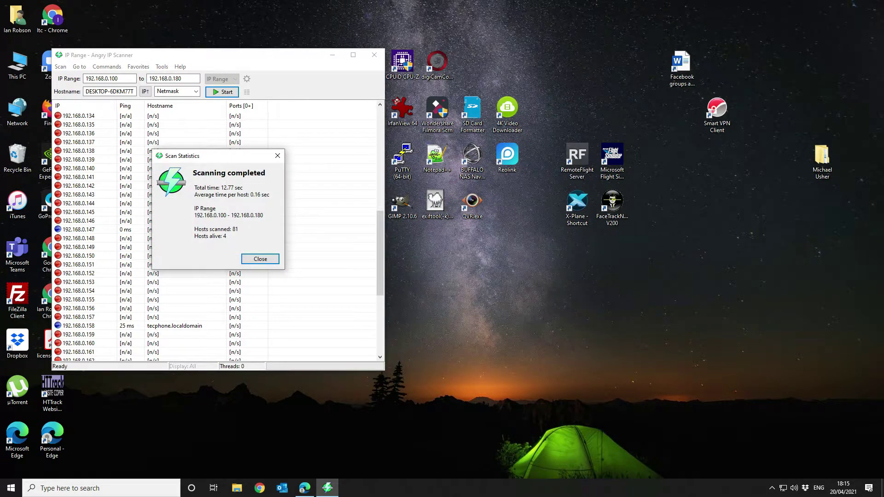
pyautogui.click(260, 259)
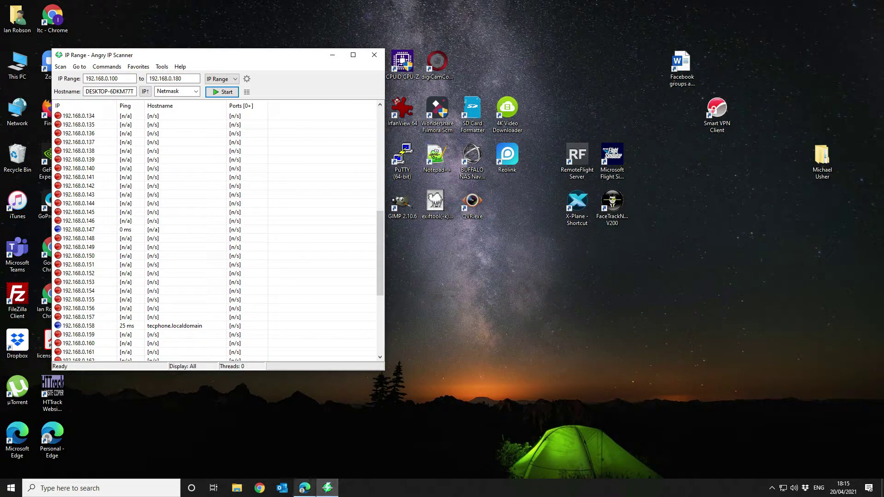
# Step: Log in to the switch at 192.168.0.147 with the admin user name and its password
pyautogui.moveTo(305, 488)
pyautogui.click(305, 442)
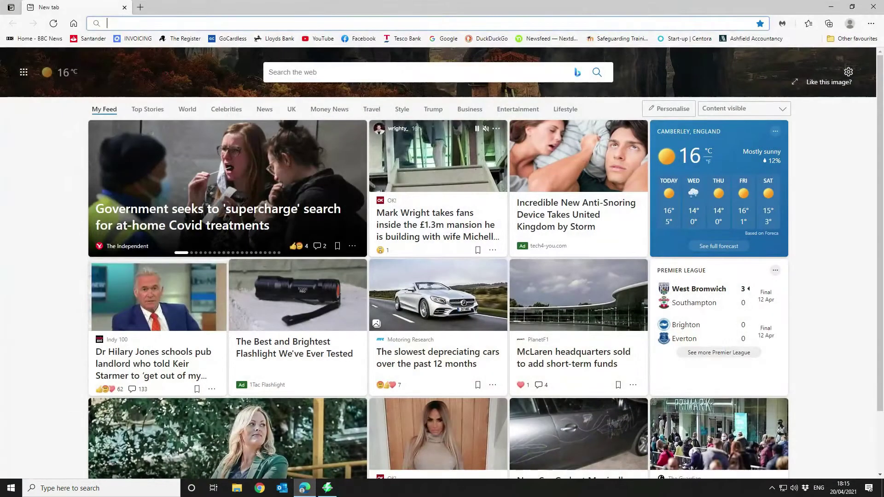
pyautogui.write('192.168')
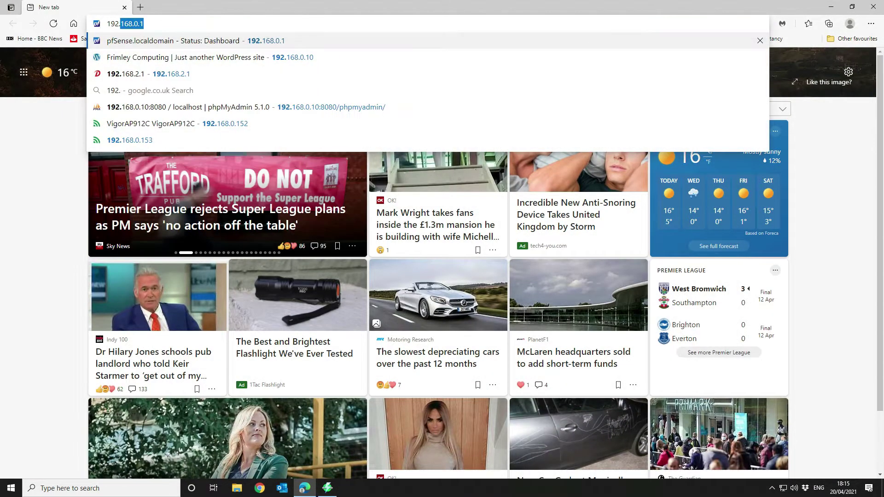
pyautogui.write('.0.')
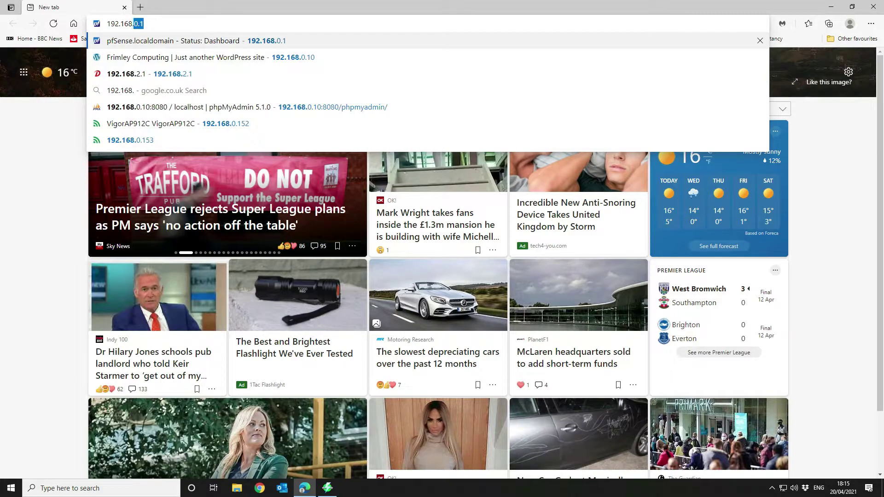
pyautogui.write('147')
pyautogui.press('Return')
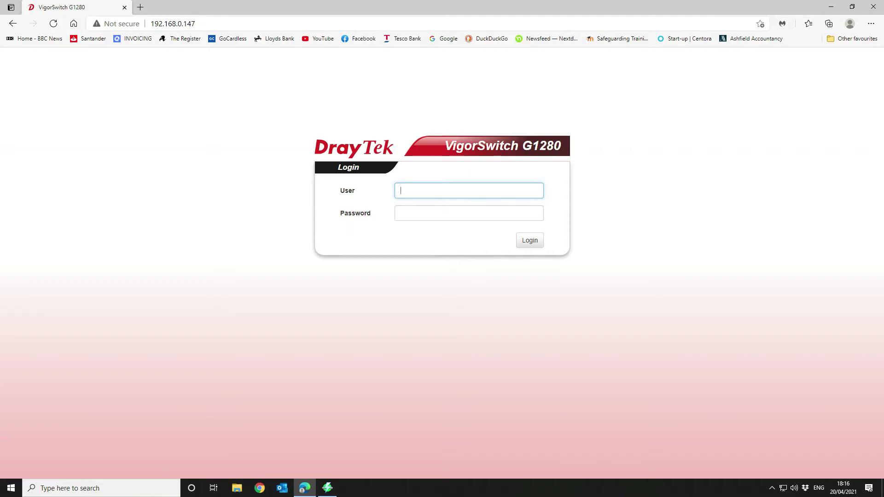
pyautogui.write('admin')
pyautogui.press('Tab')
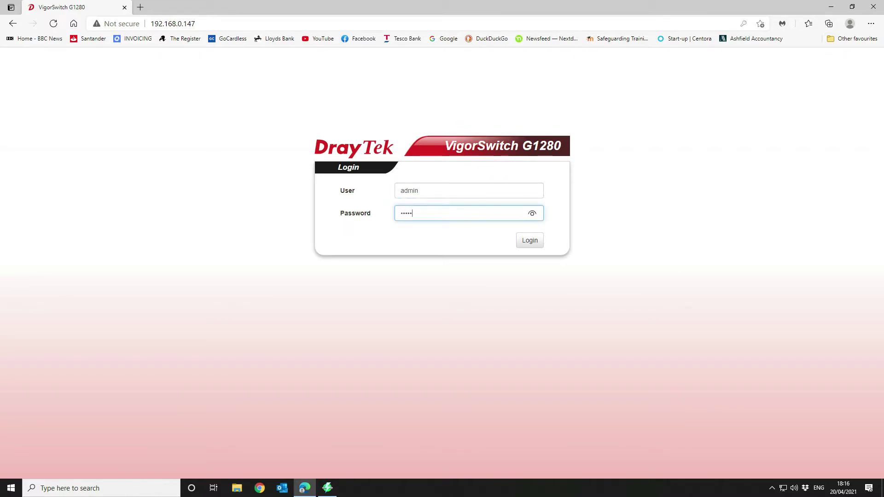
pyautogui.press('Return')
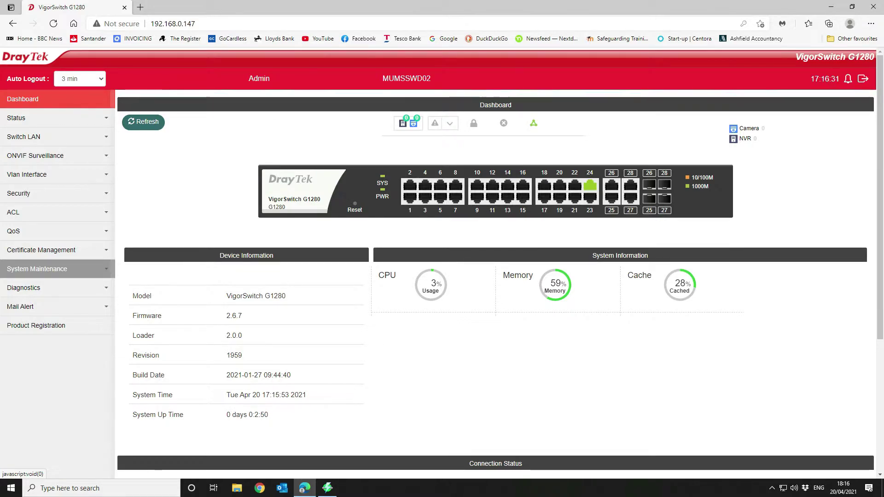
# Step: Open System Maintenance > Upgrade Manager
pyautogui.click(37, 269)
pyautogui.scroll(-5, 36, 269)
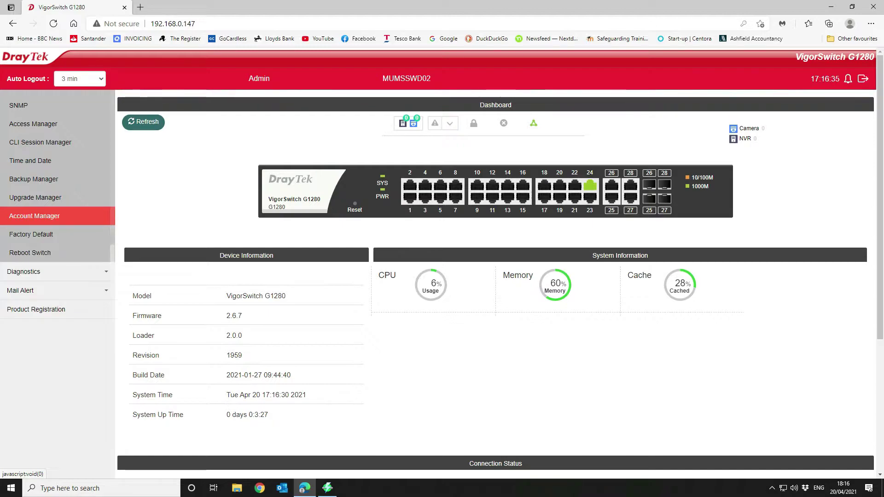
pyautogui.click(35, 198)
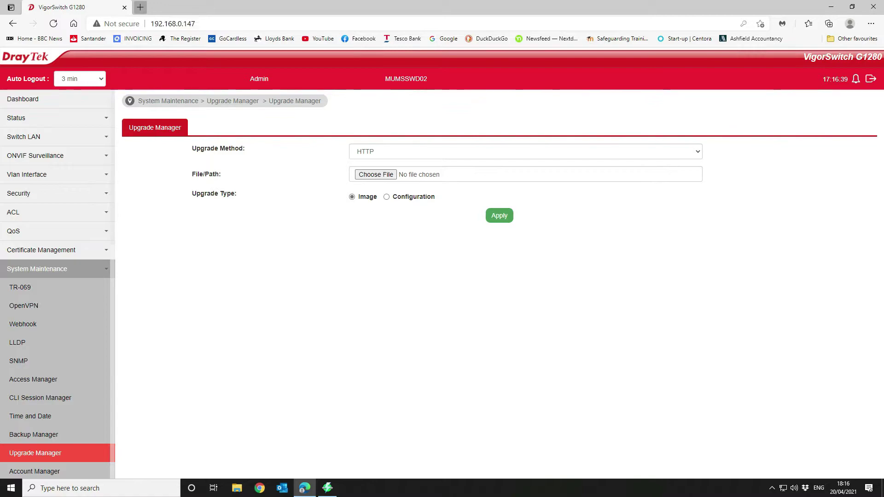
# Step: Go to the draytek.co.uk website in a new tab
pyautogui.hotkey('ctrl', 't')
pyautogui.write('dr')
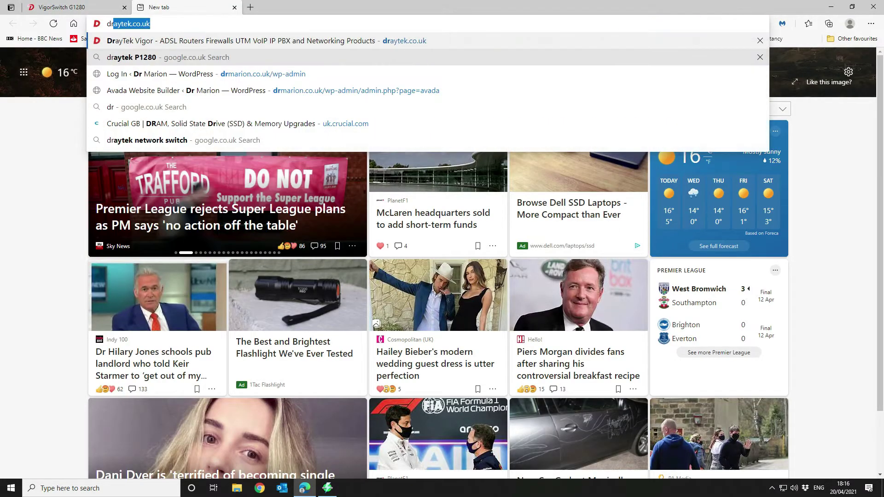
pyautogui.write('yatek')
pyautogui.press('Return')
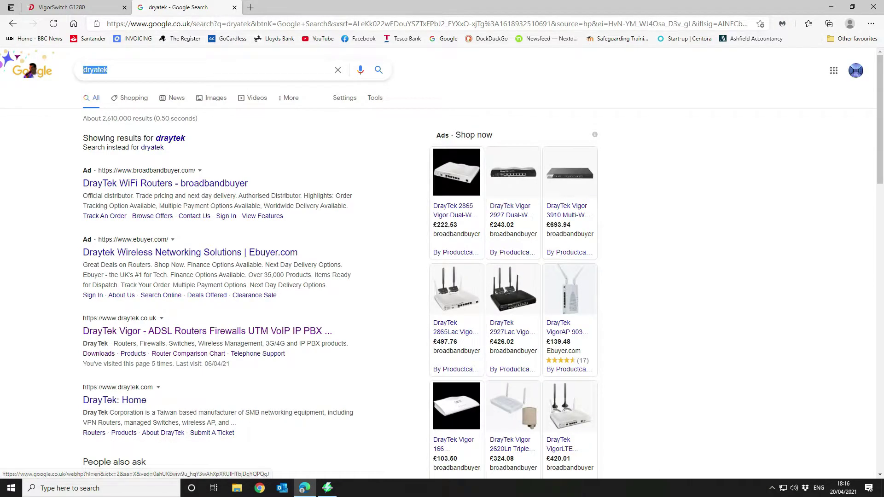
pyautogui.hotkey('ctrl', 'l')
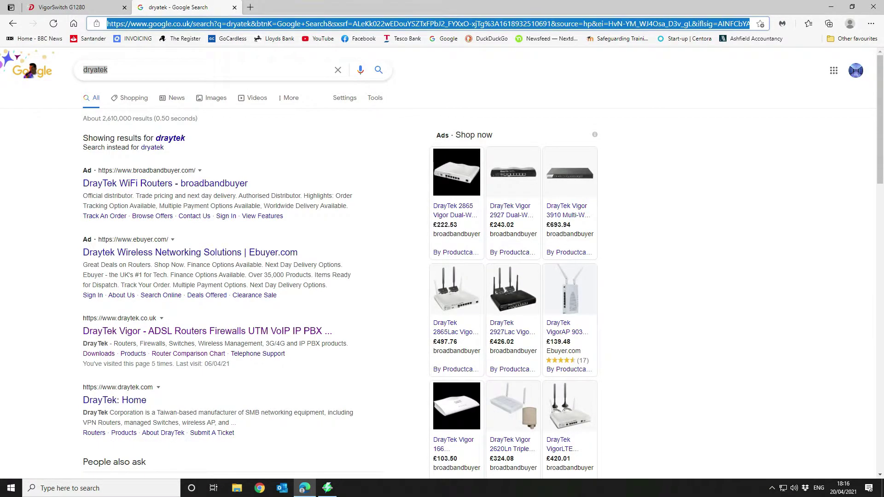
pyautogui.write('draytek.co.uk')
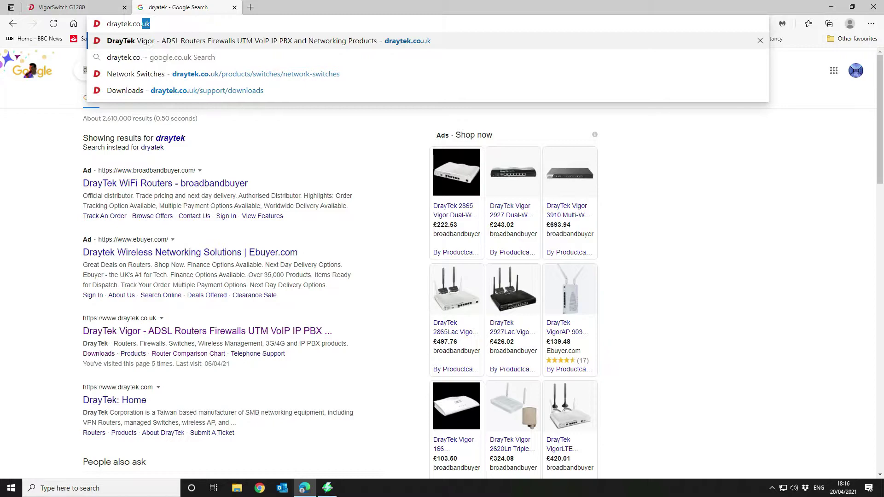
pyautogui.press('Return')
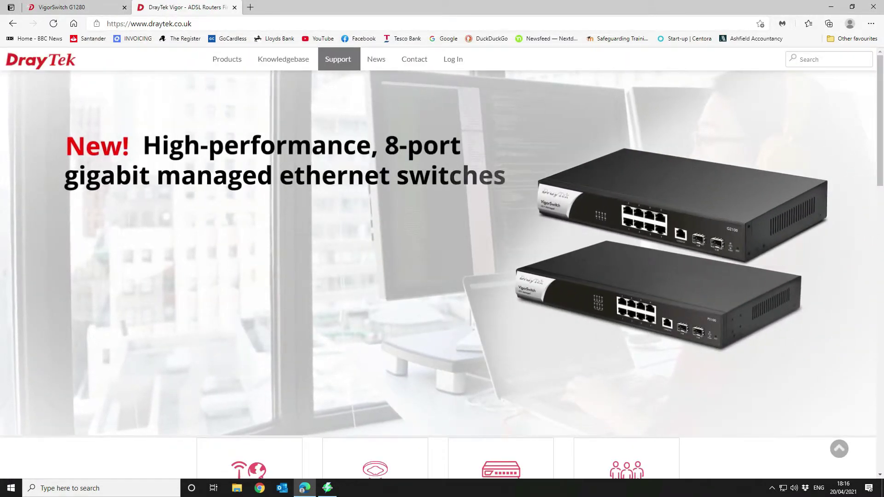
# Step: Search Downloads and Resources for the VigorSwitch G1280 and open its downloads page
pyautogui.moveTo(338, 59)
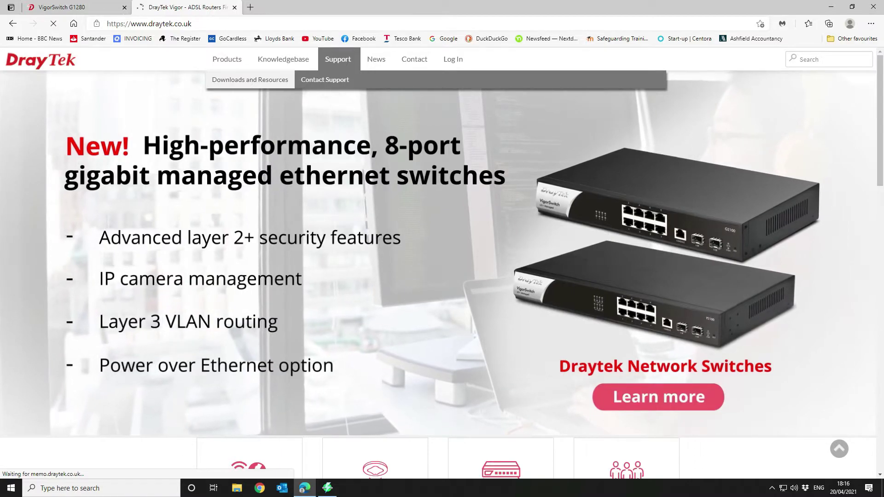
pyautogui.click(250, 80)
pyautogui.scroll(-3, 438, 269)
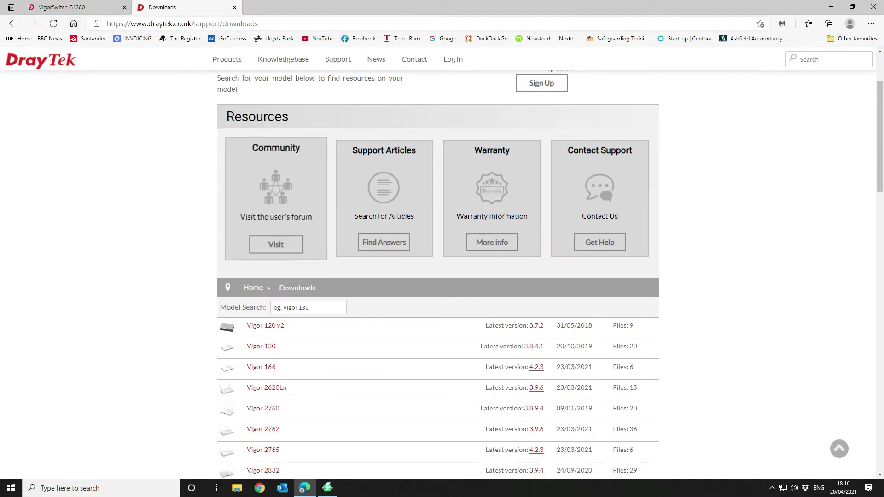
pyautogui.scroll(-3, 265, 169)
pyautogui.click(274, 151)
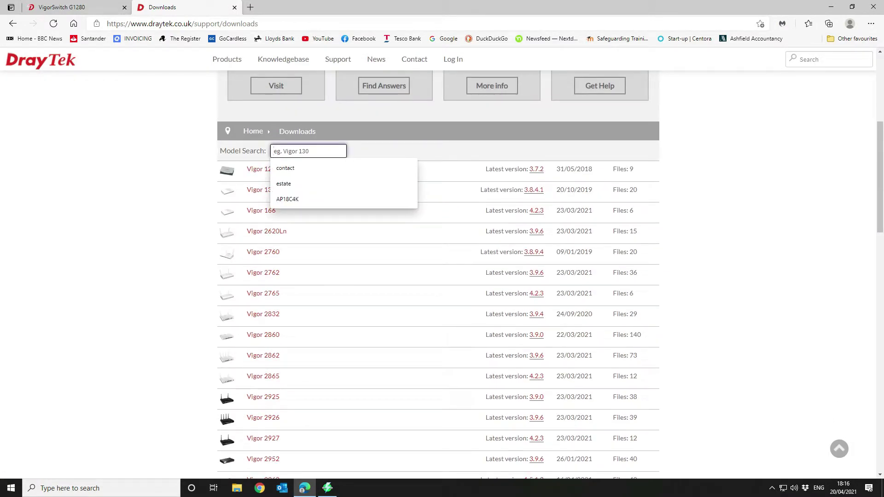
pyautogui.write('Vigor')
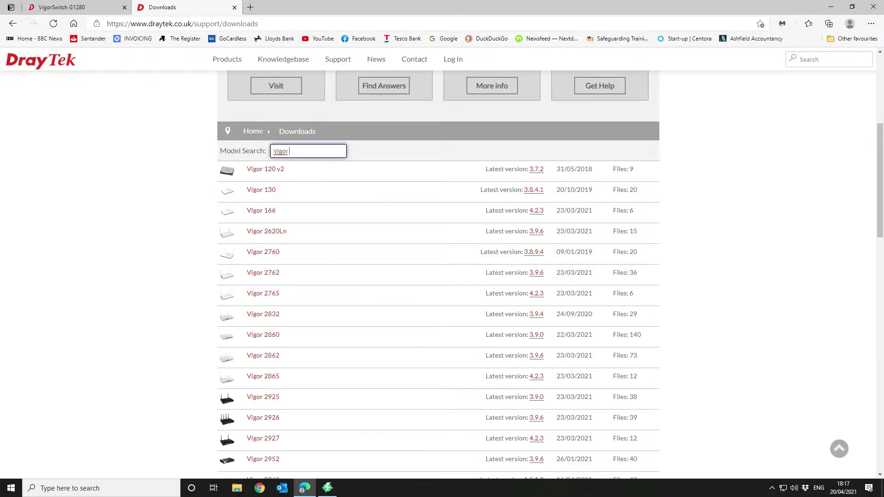
pyautogui.write(' G1280')
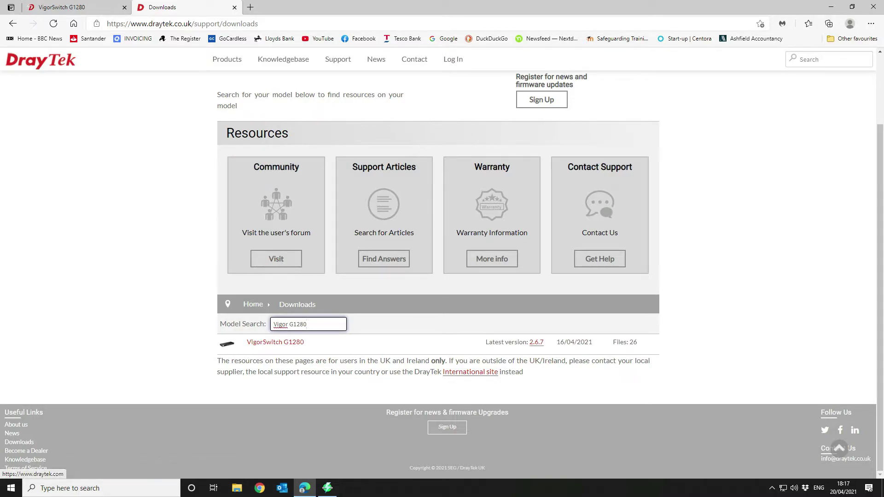
pyautogui.click(536, 342)
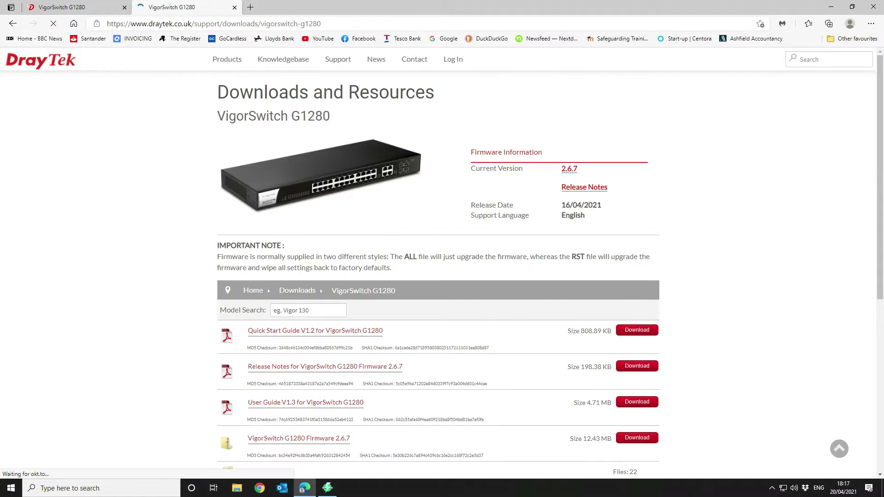
# Step: Download VigorSwitch G1280 Firmware 2.6.7 and open the zip
pyautogui.scroll(-3, 443, 276)
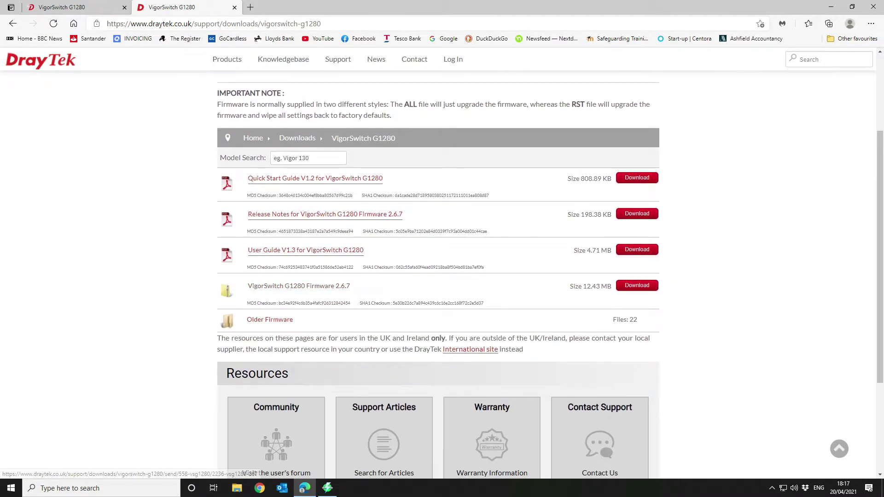
pyautogui.click(318, 286)
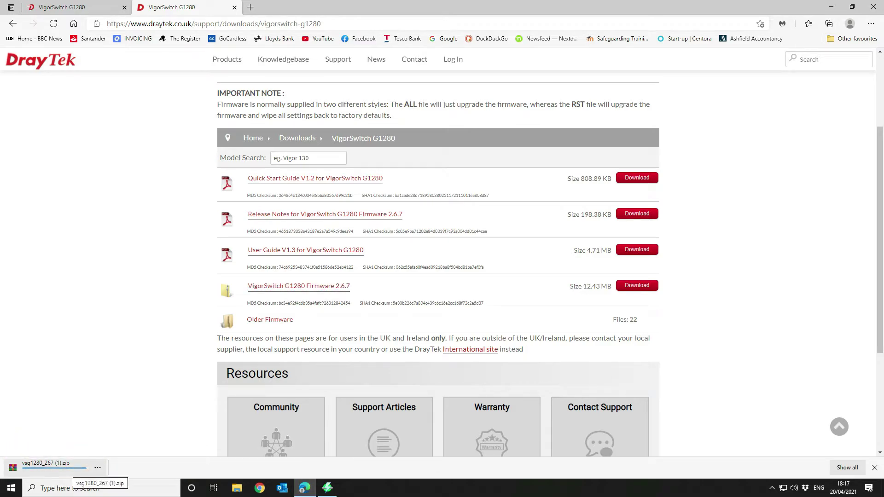
pyautogui.click(69, 470)
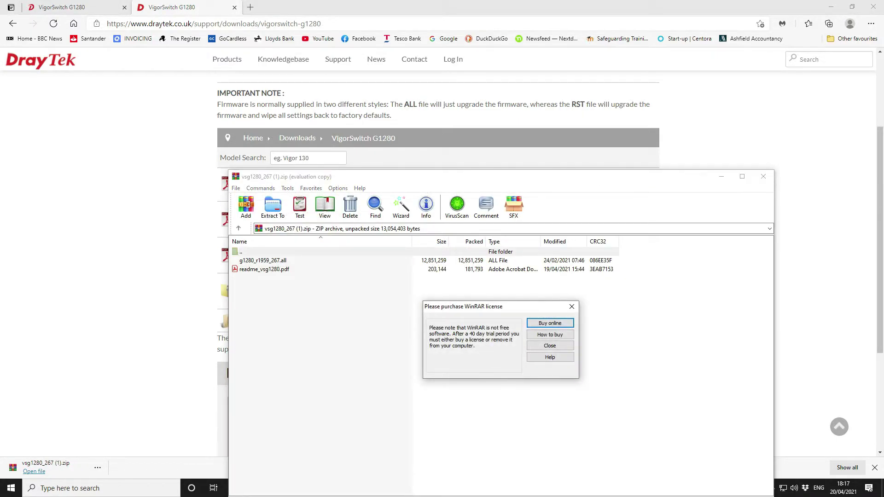
# Step: Dismiss the WinRAR licence reminder and extract vsg1280_267 (1).zip
pyautogui.press('Escape')
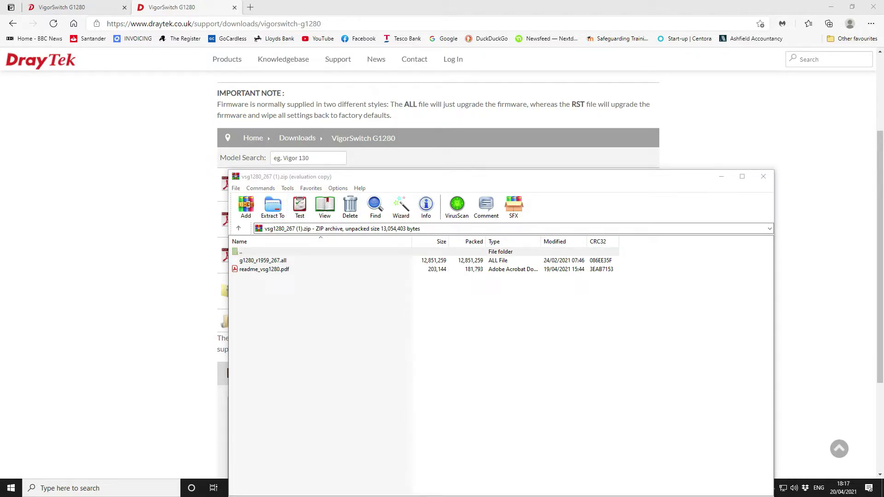
pyautogui.hotkey('alt', 'e')
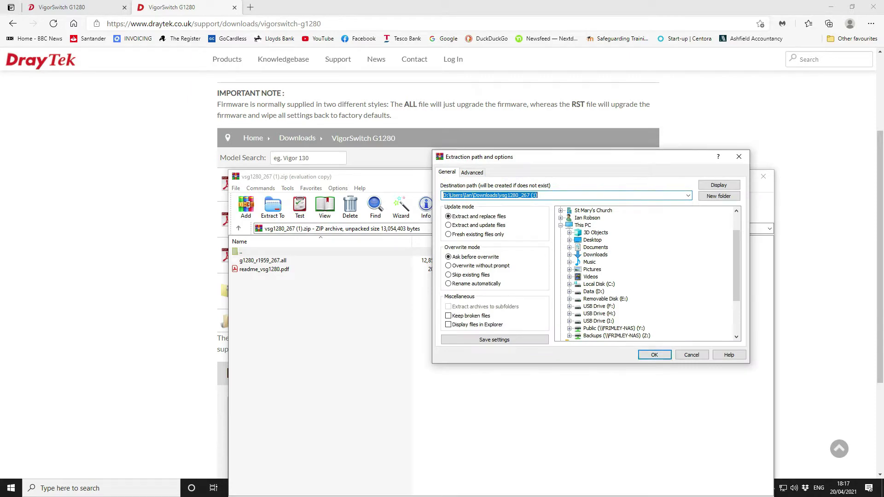
pyautogui.press('Return')
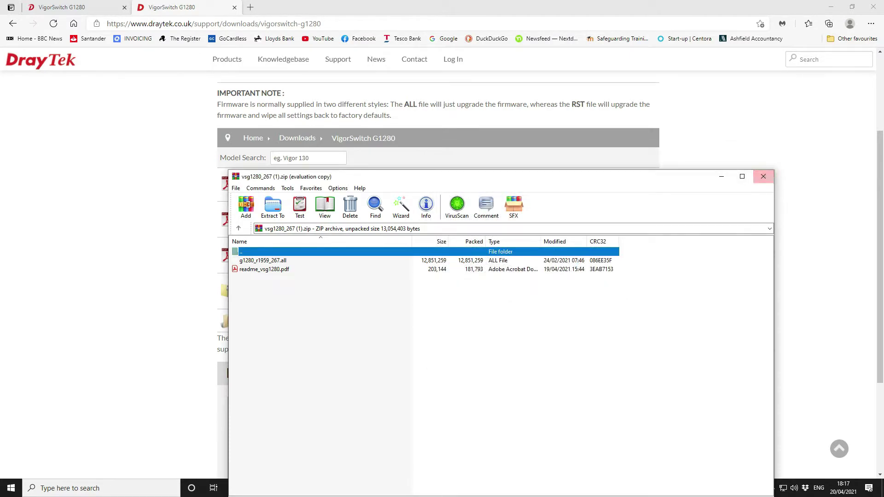
# Step: Close WinRAR and the DrayTek tab, leaving the upgrade method on HTTP
pyautogui.click(763, 176)
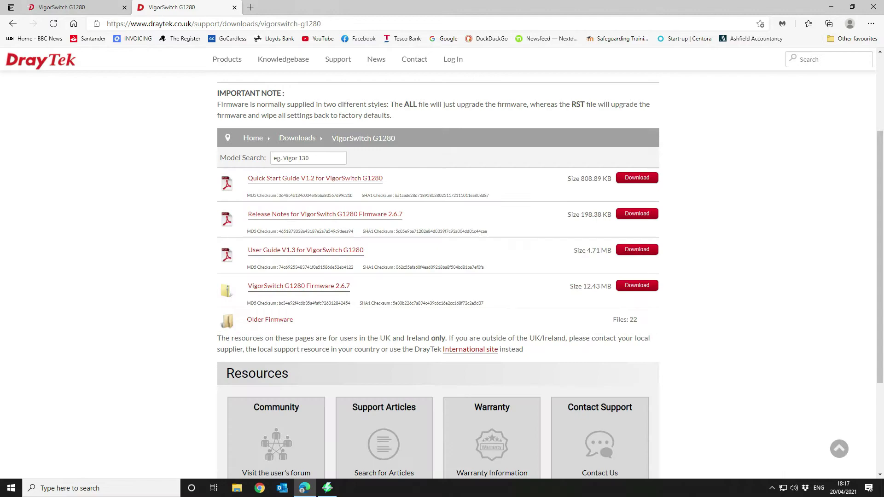
pyautogui.click(235, 7)
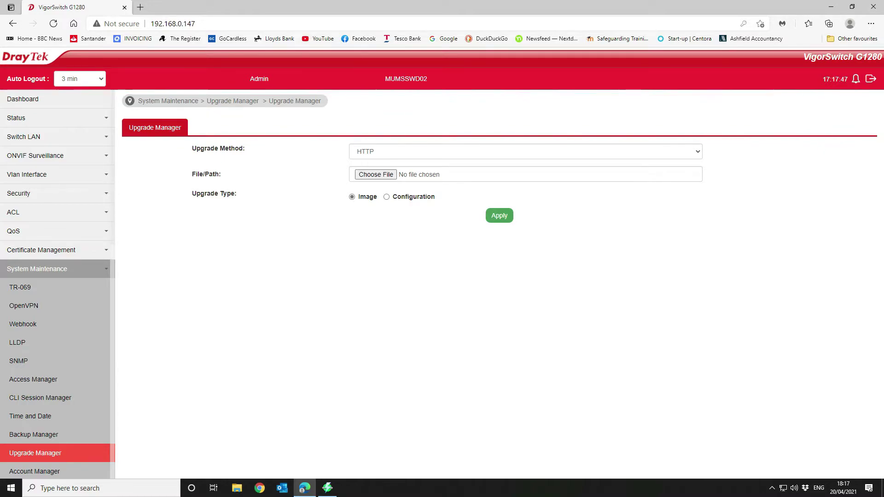
pyautogui.click(525, 152)
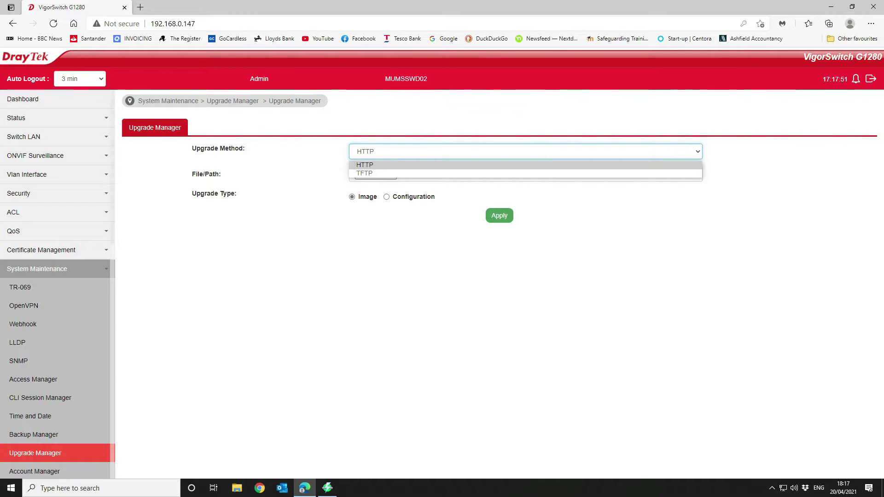
pyautogui.press('Escape')
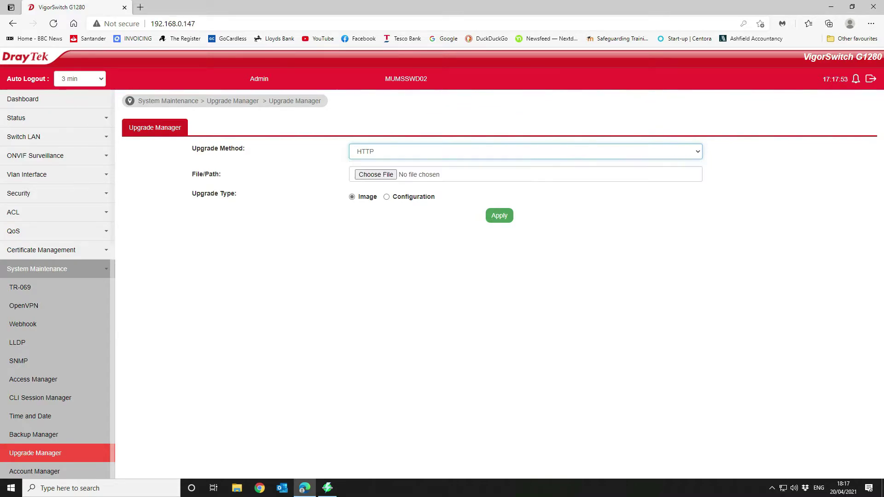
# Step: Choose Downloads > vsg1280_267 > g1280_r1959_267.all as the firmware file
pyautogui.press('Tab')
pyautogui.press('space')
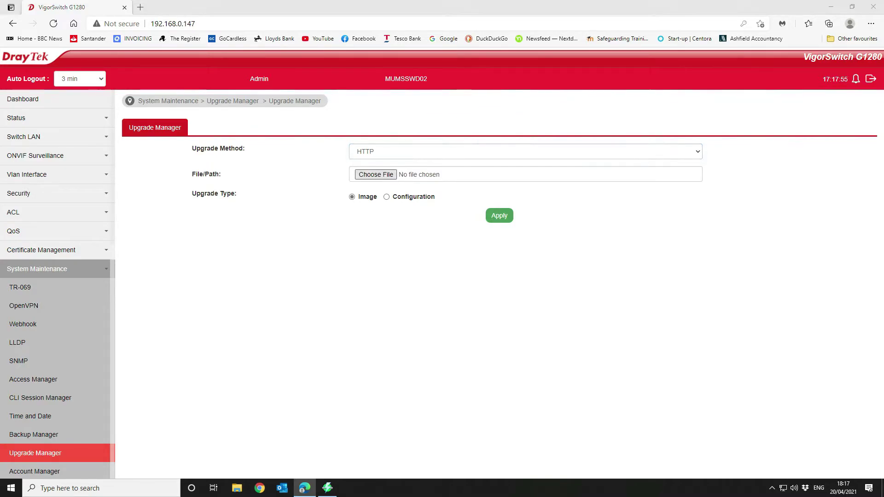
pyautogui.scroll(-4, 37, 184)
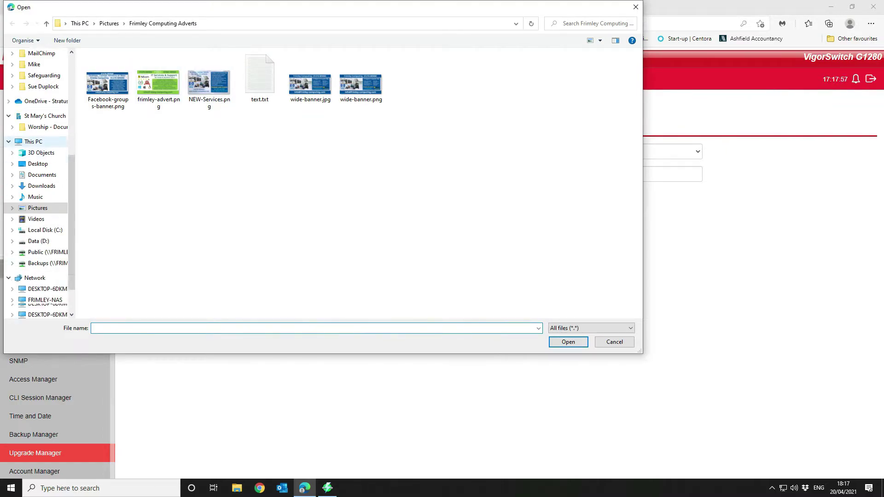
pyautogui.click(38, 230)
pyautogui.scroll(7, 37, 184)
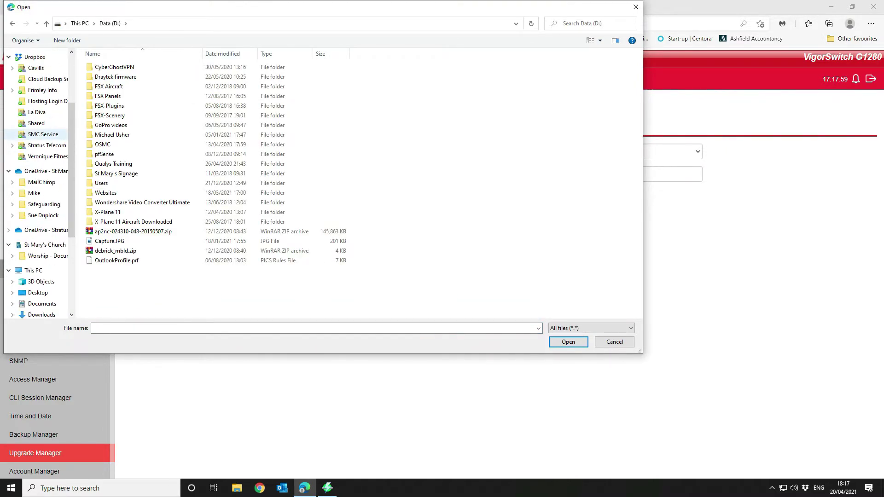
pyautogui.click(41, 82)
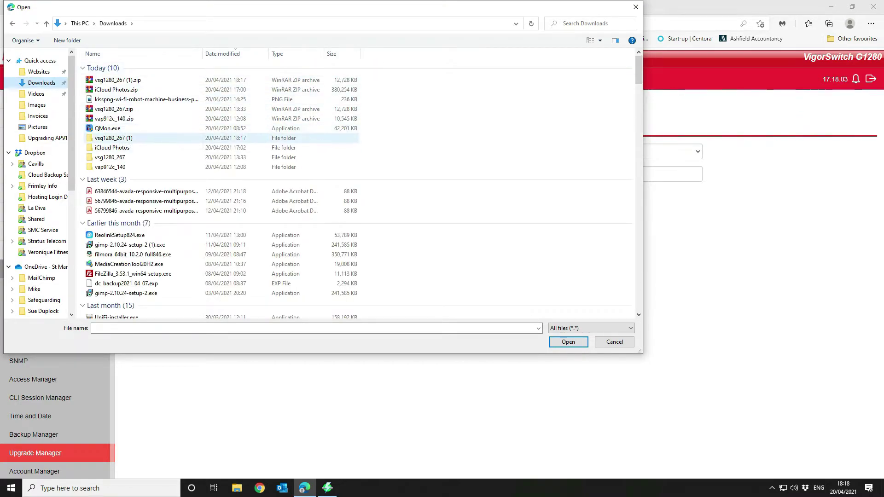
pyautogui.scroll(-2, 120, 131)
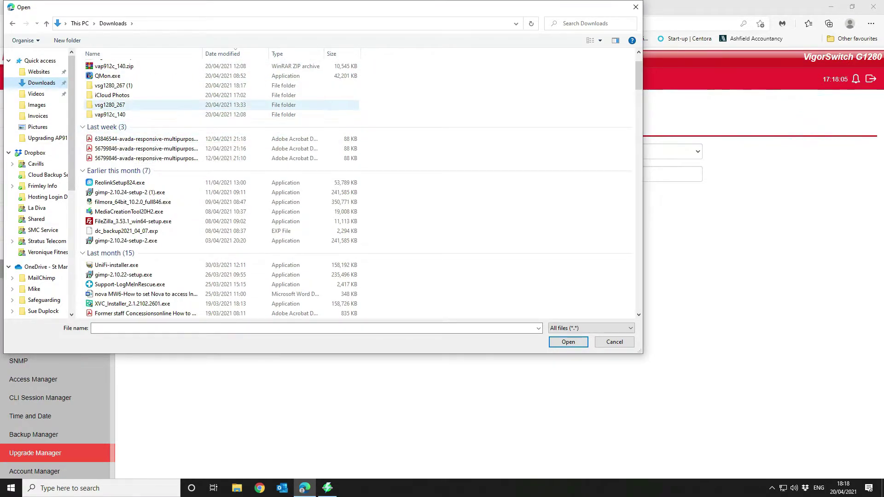
pyautogui.doubleClick(110, 104)
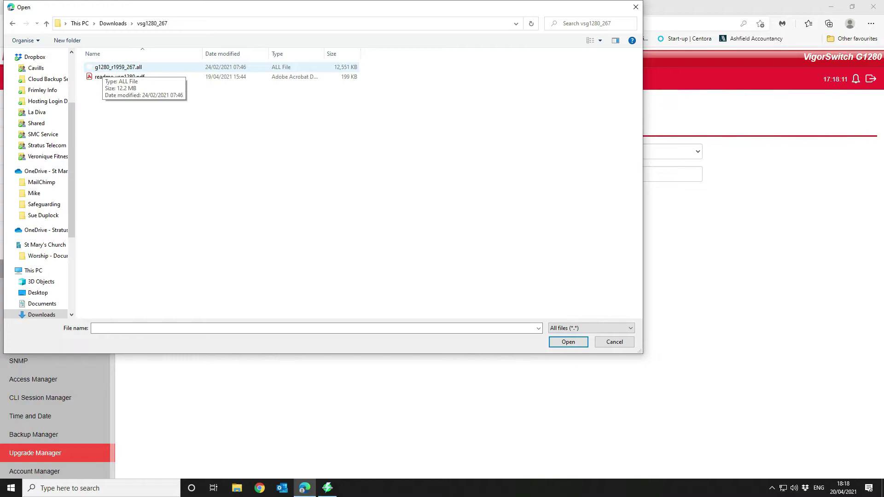
pyautogui.click(111, 68)
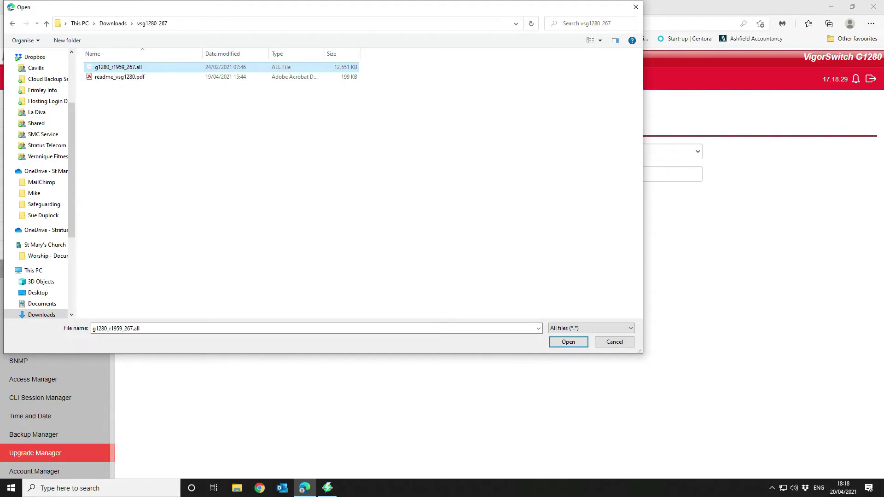
pyautogui.press('Return')
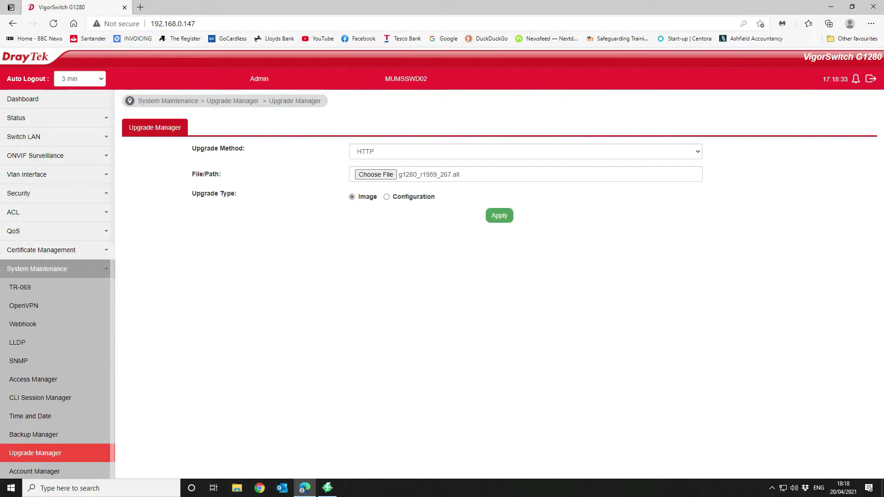
# Step: Apply the 2.6.7 firmware upgrade, confirm it, and reboot the switch now
pyautogui.press('Return')
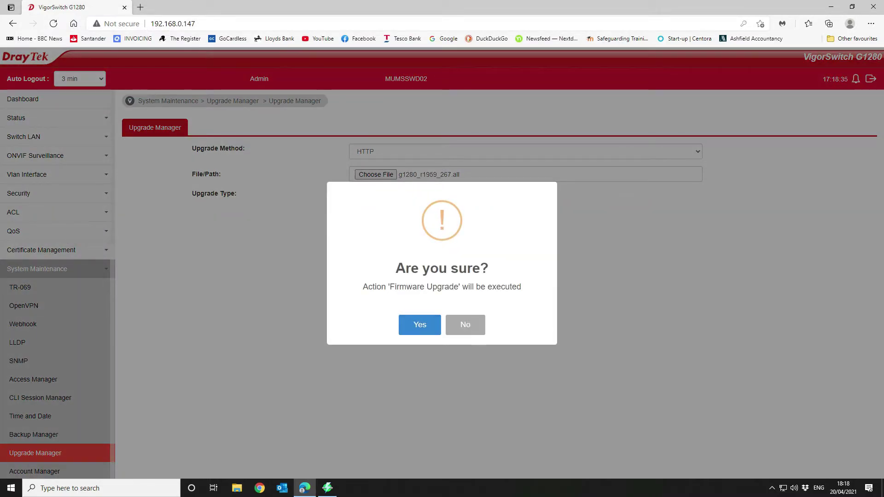
pyautogui.press('Return')
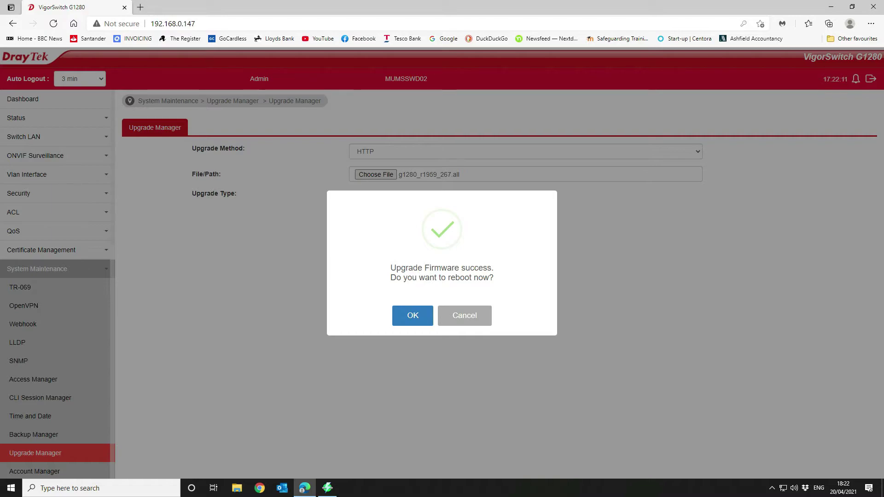
pyautogui.press('Return')
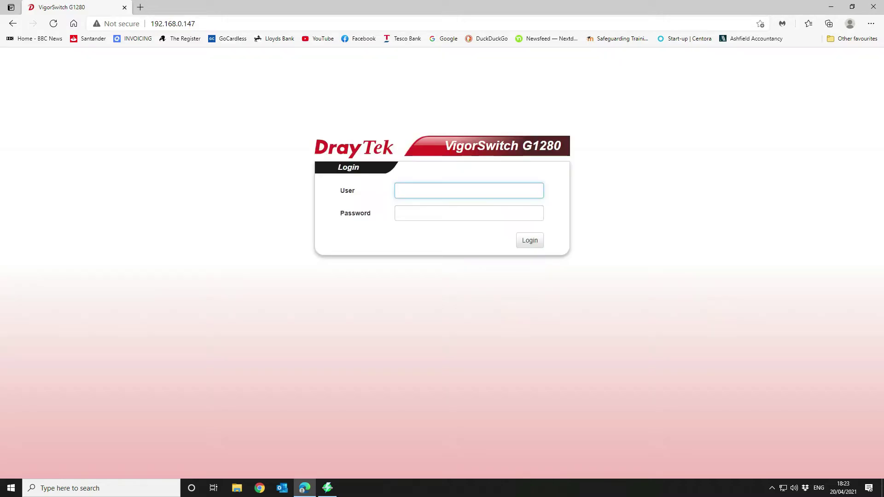
# Step: Log back in as admin and verify the dashboard shows firmware 2.6.7
pyautogui.write('adm')
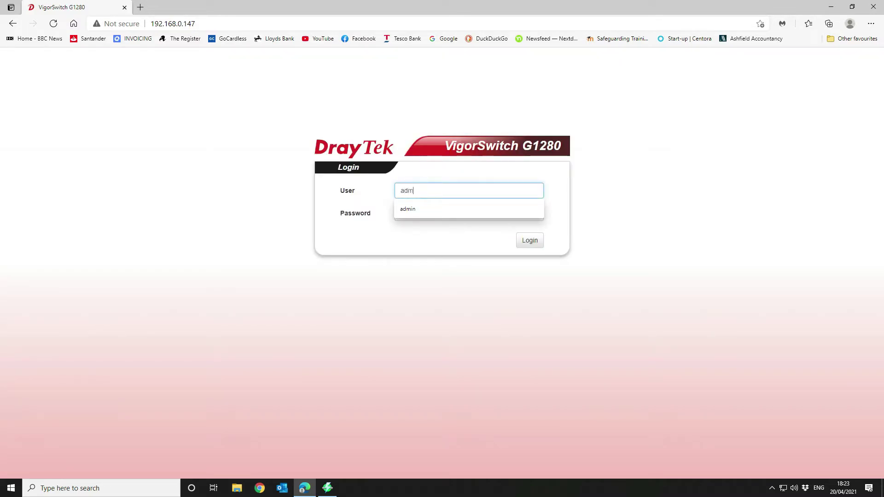
pyautogui.write('in')
pyautogui.press('Tab')
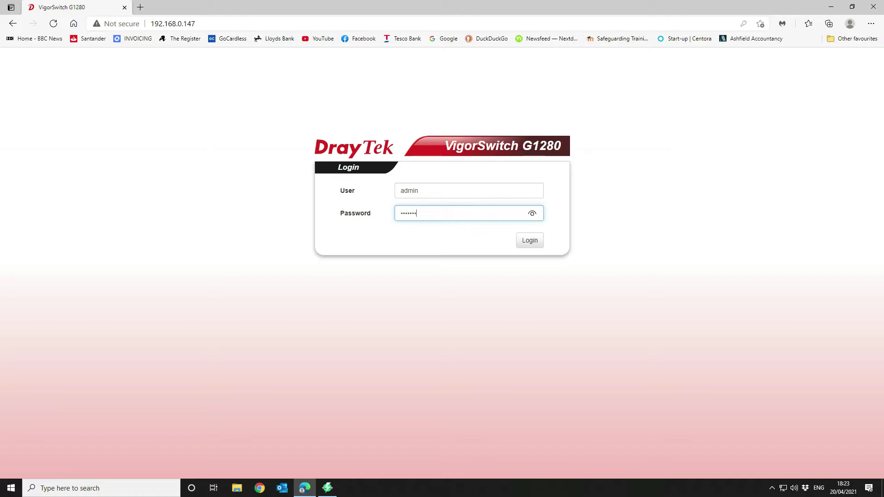
pyautogui.press('Return')
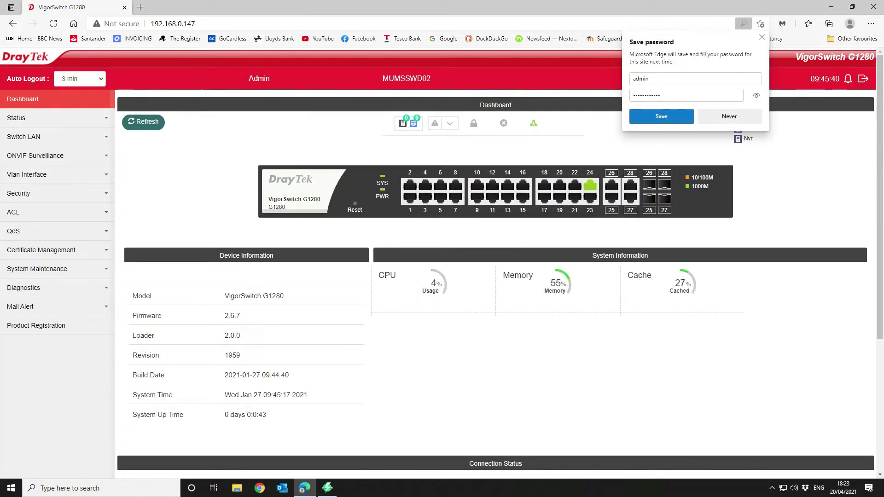
pyautogui.doubleClick(232, 316)
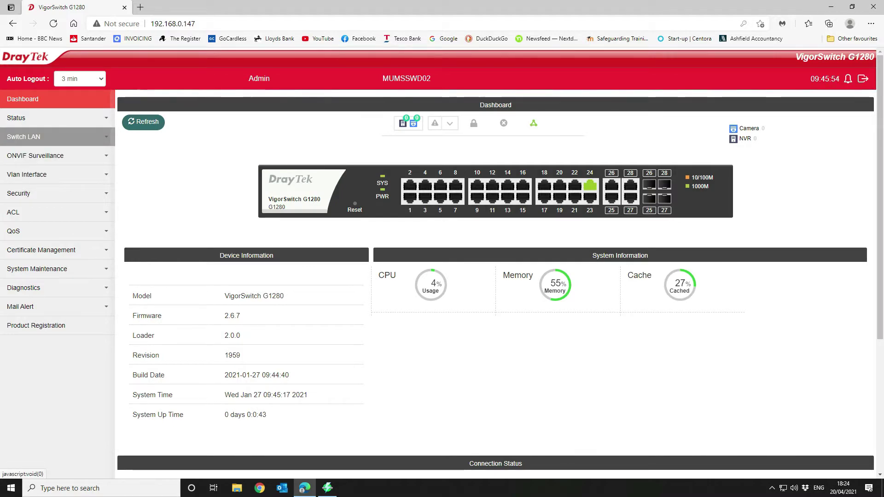
# Step: Browse the sidebar, expanding Switch LAN, Diagnostics and System Maintenance
pyautogui.click(27, 137)
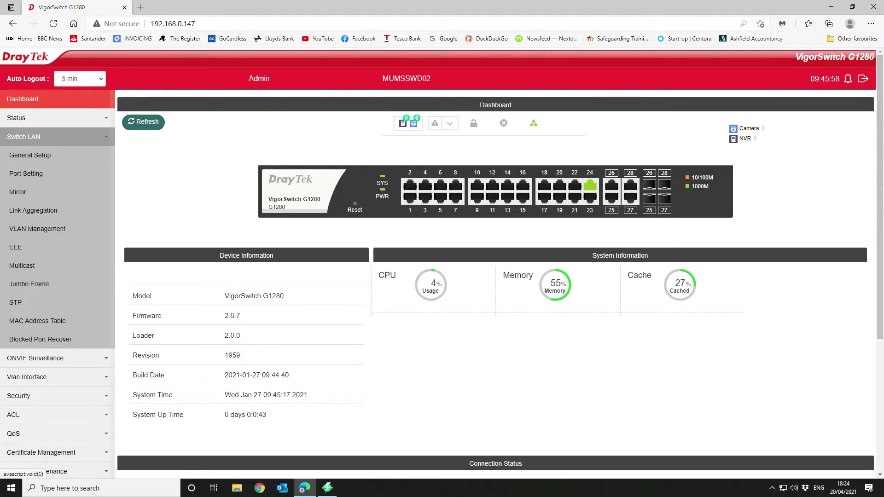
pyautogui.click(27, 136)
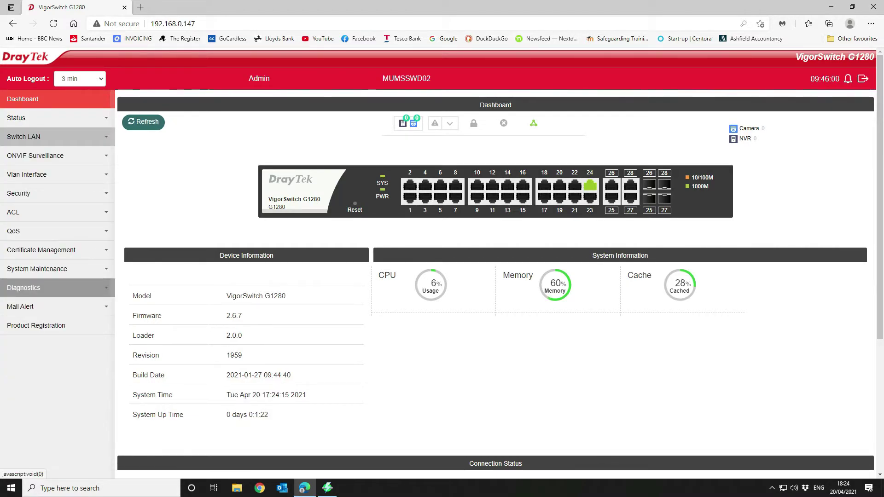
pyautogui.click(23, 288)
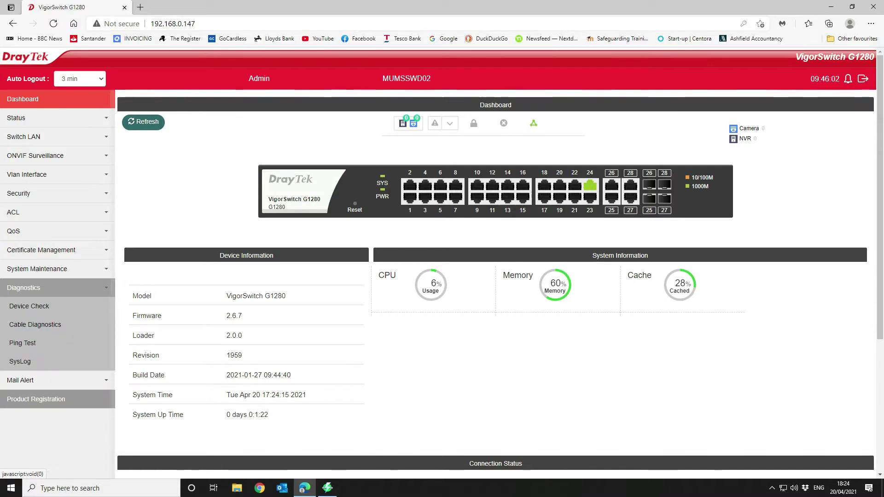
pyautogui.click(37, 269)
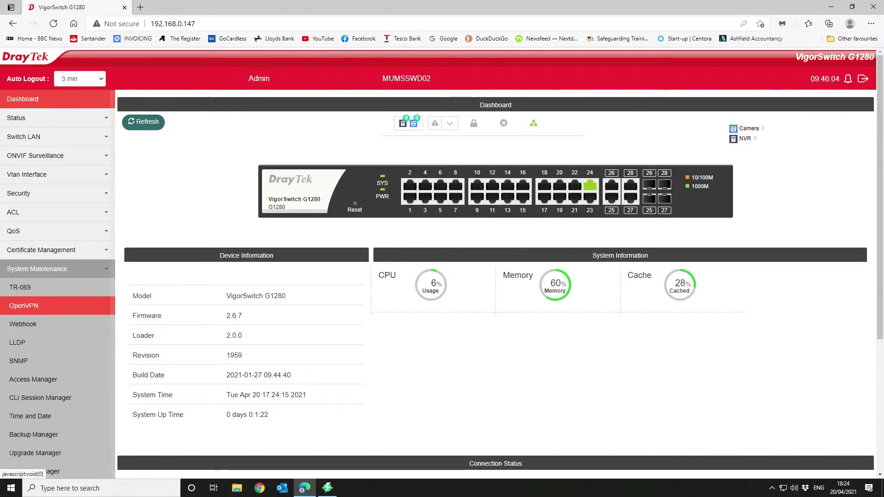
pyautogui.scroll(-2, 33, 295)
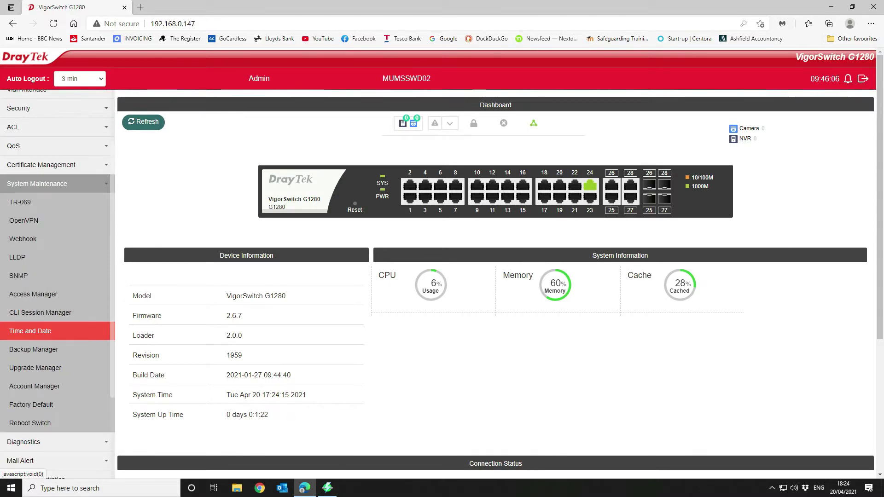
# Step: Set daylight saving to European in Time and Date and save it
pyautogui.click(30, 331)
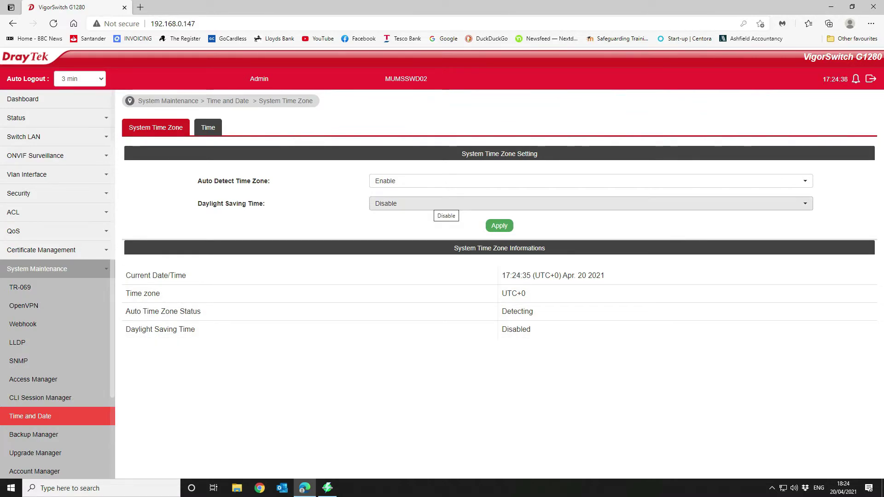
pyautogui.click(435, 204)
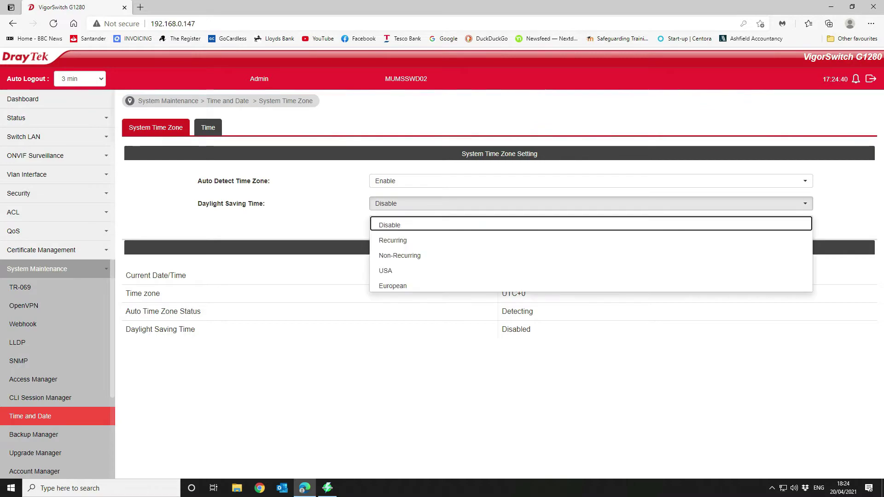
pyautogui.click(393, 286)
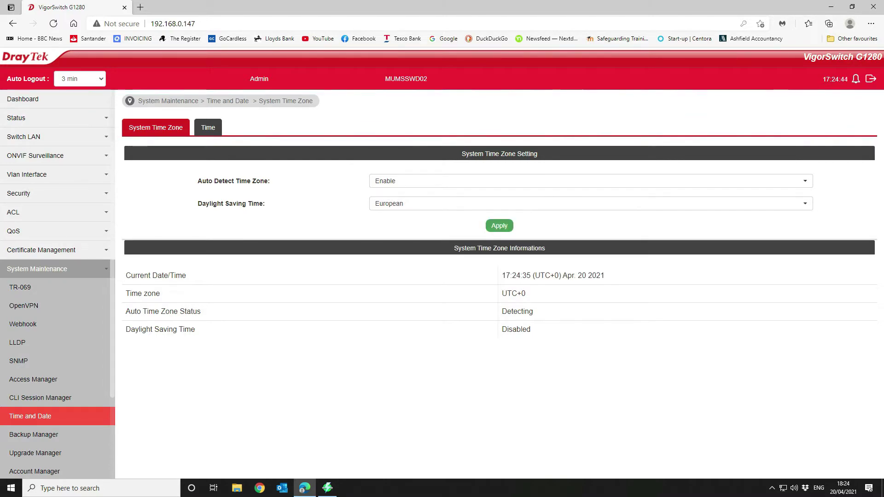
pyautogui.click(499, 226)
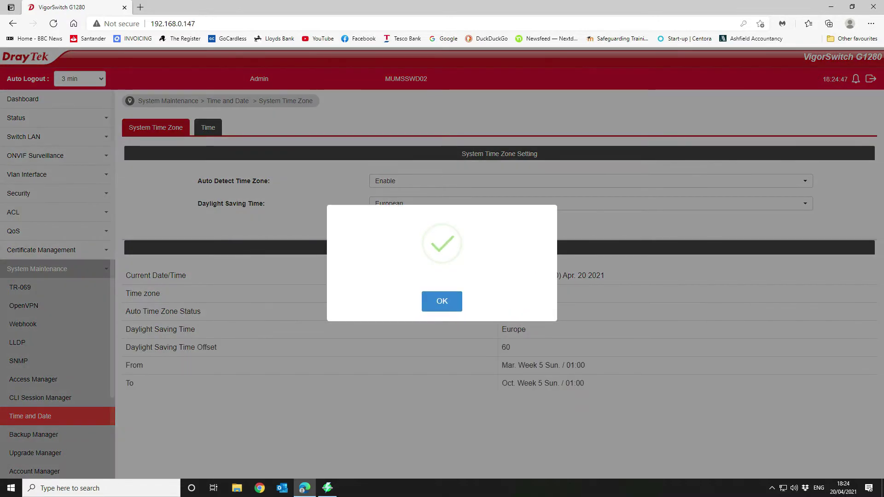
pyautogui.click(442, 300)
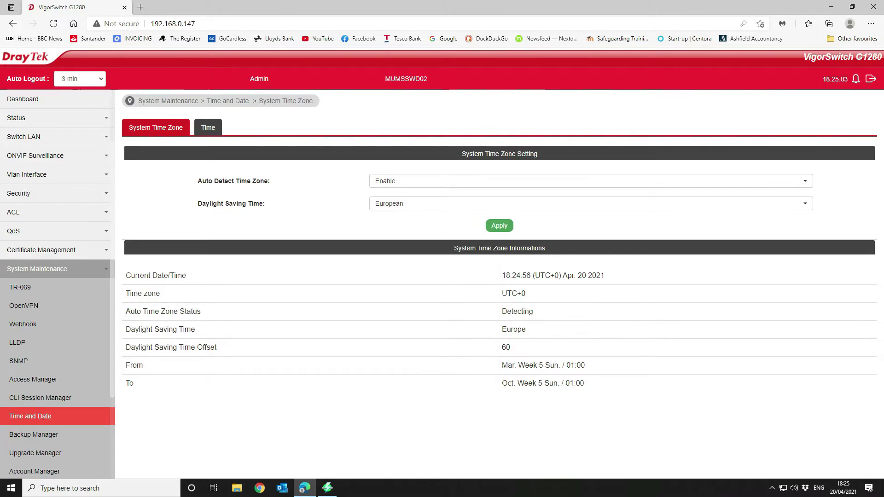
# Step: Look at the manual time and SNTP settings, then return to System Time Zone
pyautogui.click(207, 127)
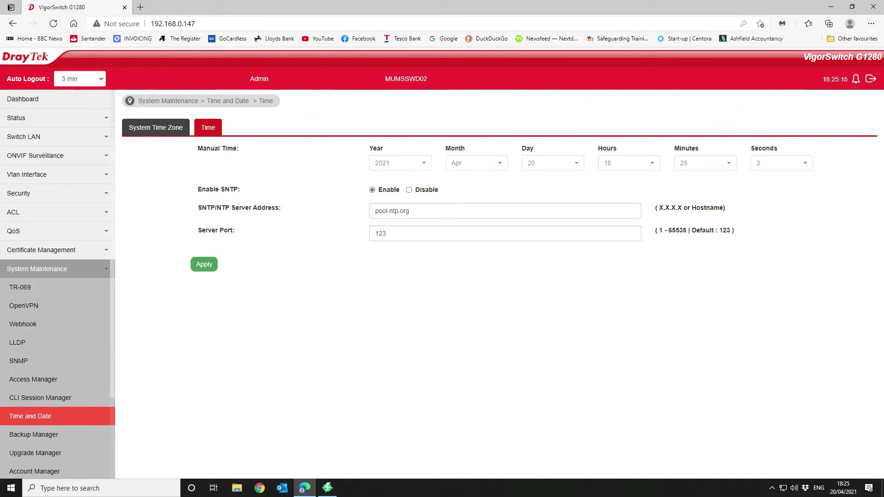
pyautogui.click(156, 128)
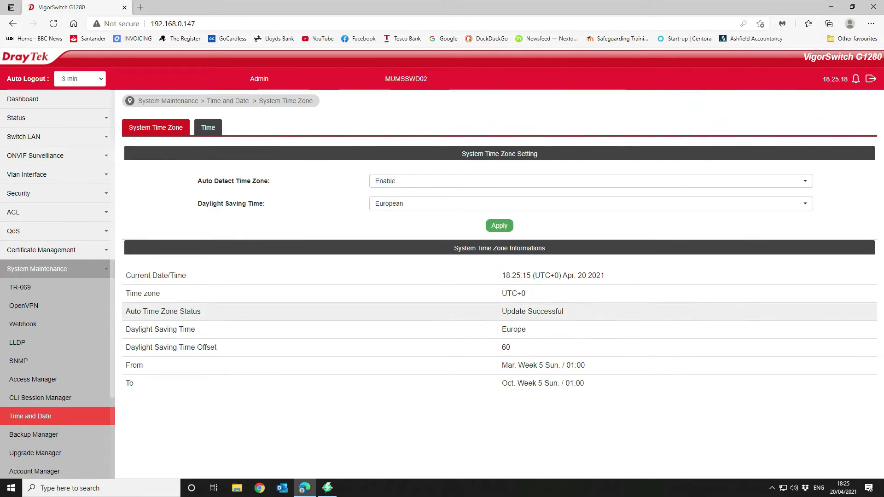
pyautogui.scroll(-4, 55, 368)
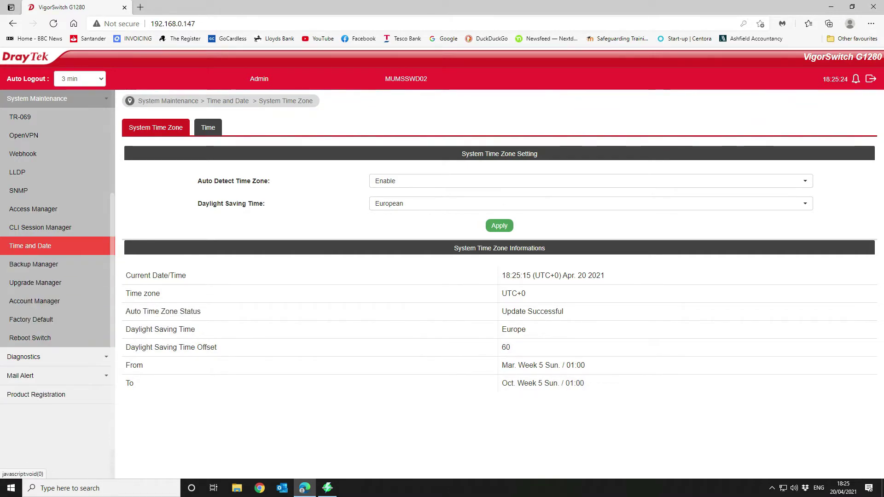
# Step: Open the SNMP View settings page
pyautogui.click(19, 190)
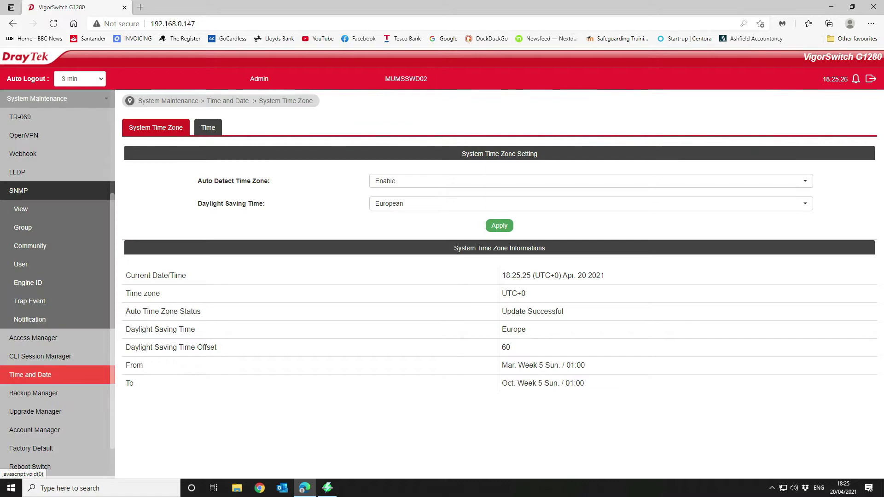
pyautogui.click(21, 209)
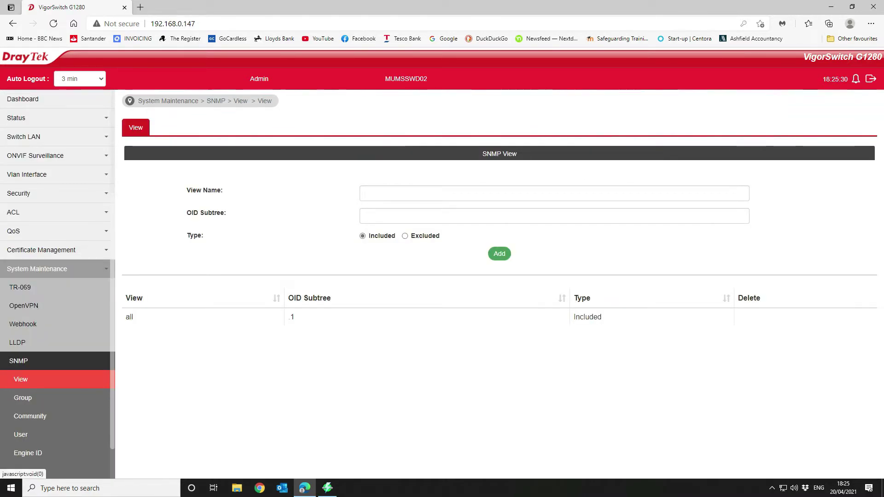
pyautogui.scroll(-5, 57, 283)
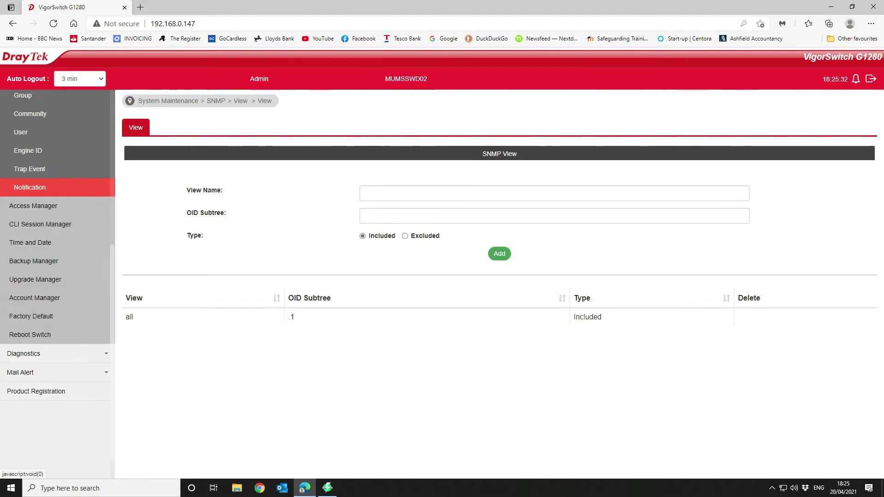
pyautogui.scroll(2, 57, 283)
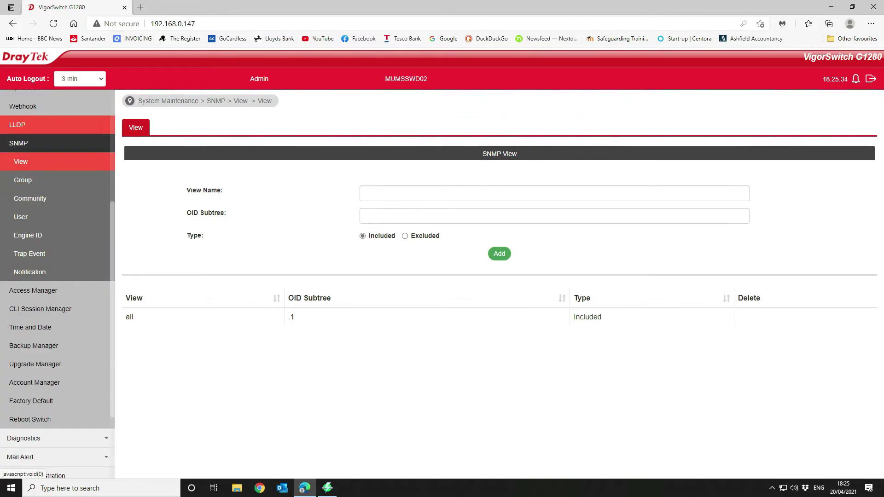
pyautogui.scroll(2, 58, 230)
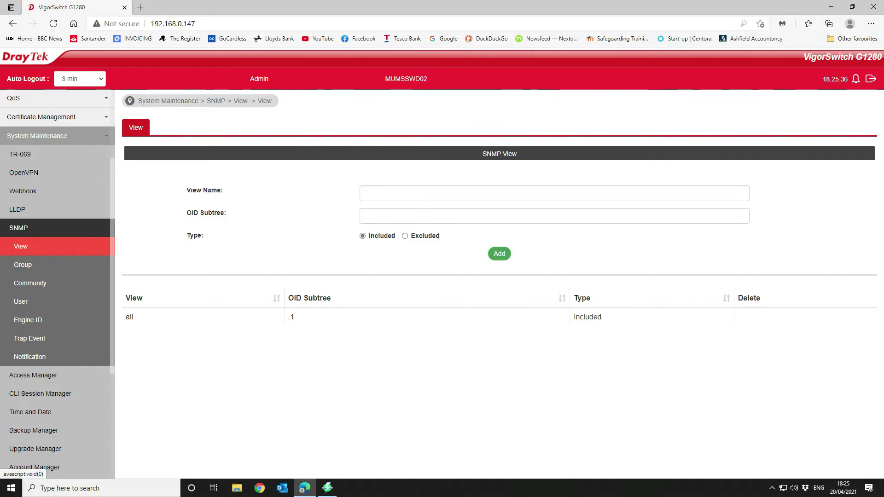
# Step: Review the SNMP Community page: public community, view all, Read & Write
pyautogui.click(30, 284)
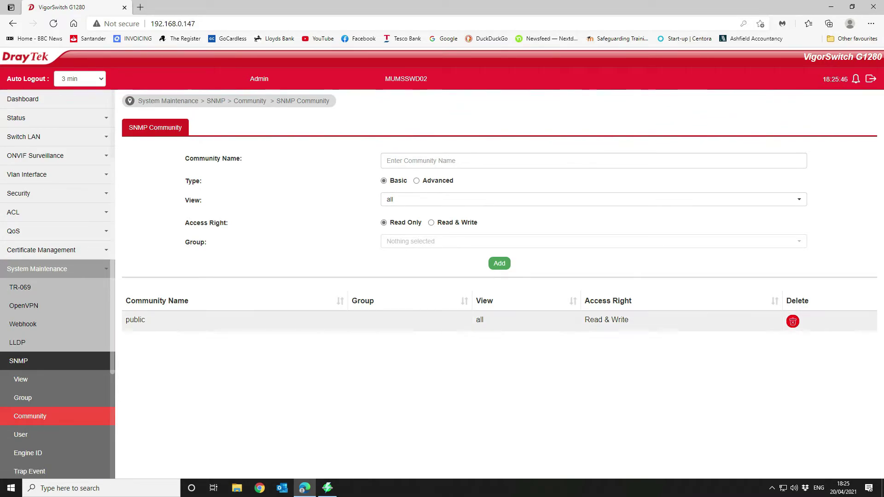
pyautogui.scroll(-6, 57, 276)
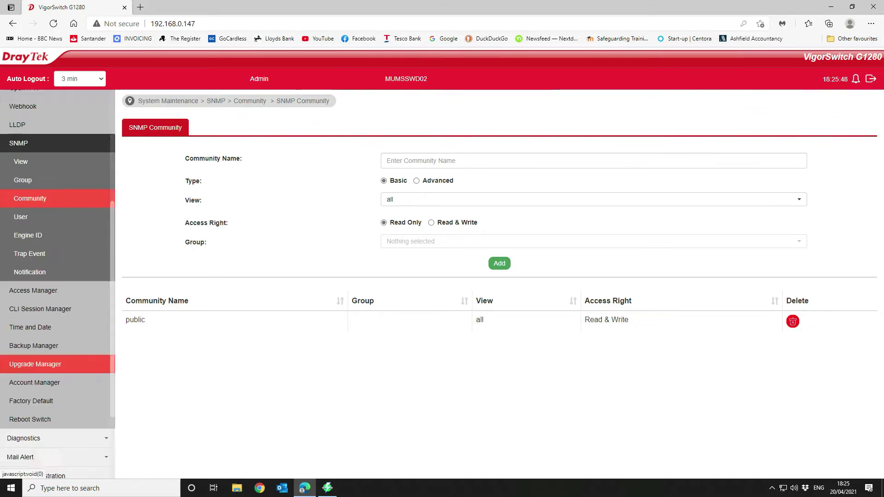
pyautogui.scroll(2, 58, 277)
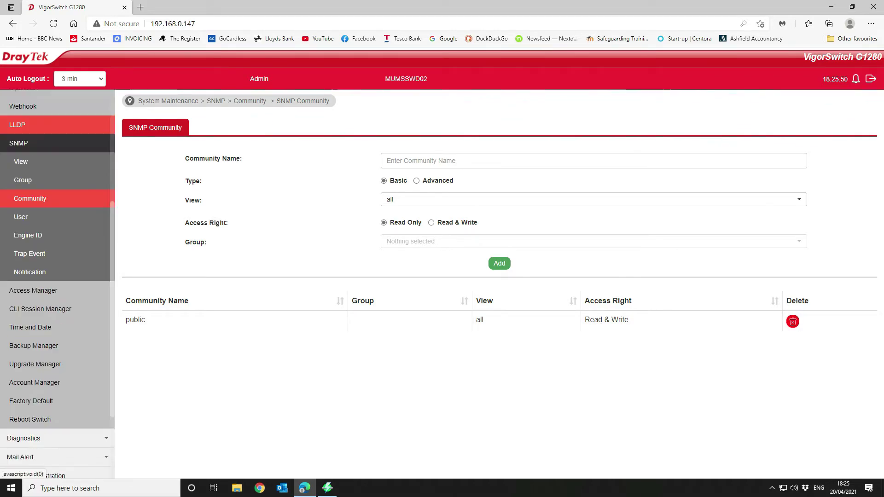
pyautogui.click(28, 143)
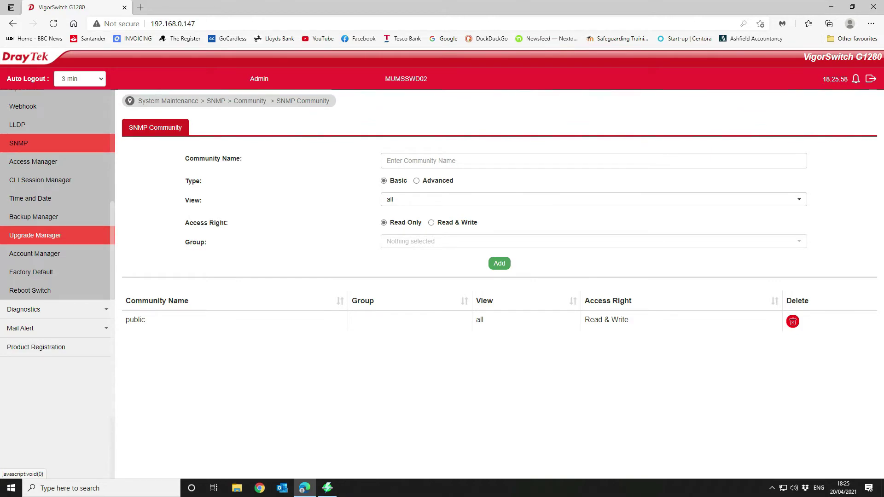
# Step: Open Security > DoS > Properties and scroll through the global DoS attack settings
pyautogui.scroll(4, 35, 237)
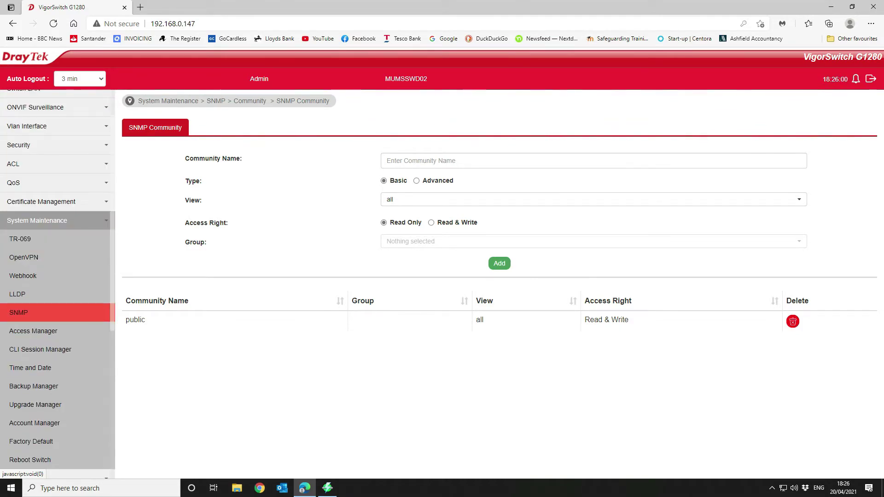
pyautogui.scroll(1, 35, 207)
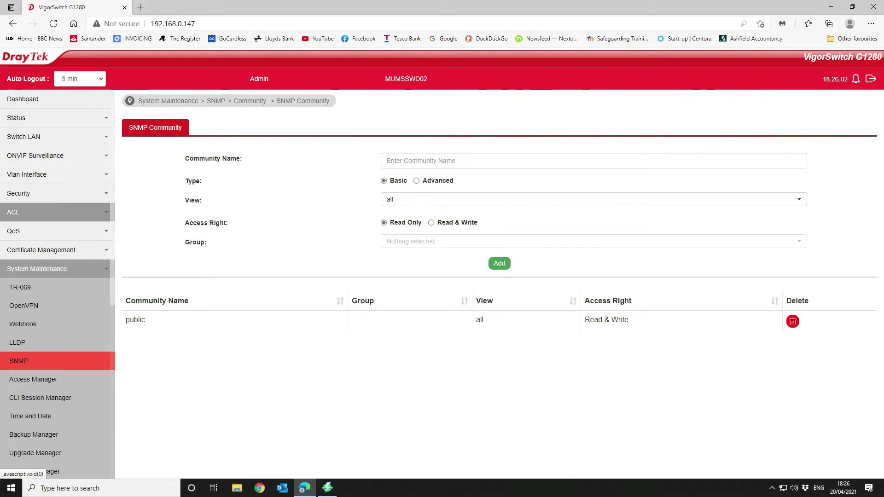
pyautogui.click(19, 193)
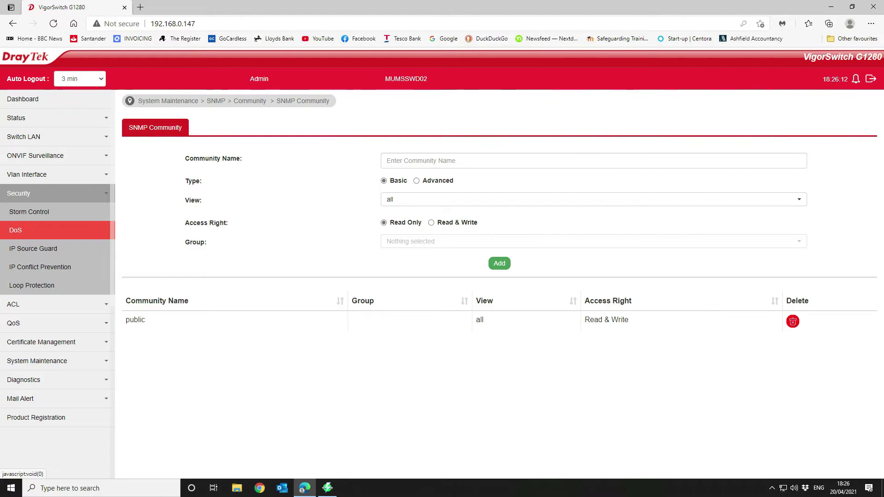
pyautogui.click(20, 230)
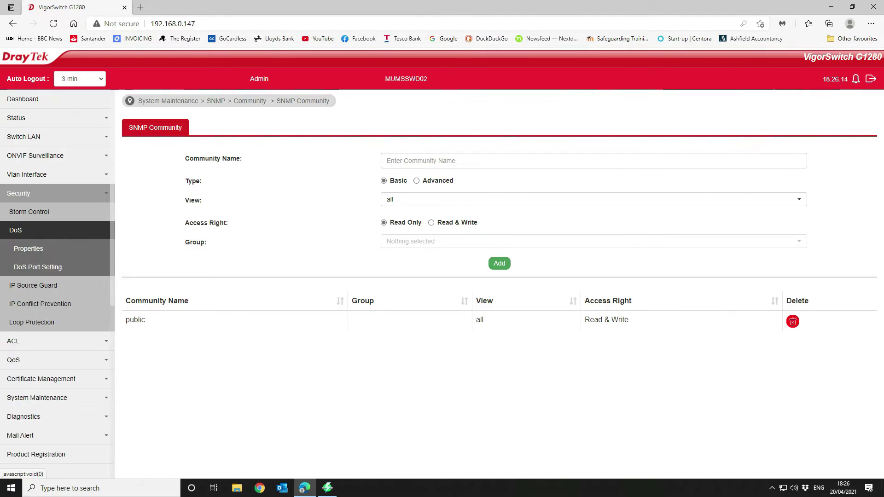
pyautogui.click(28, 248)
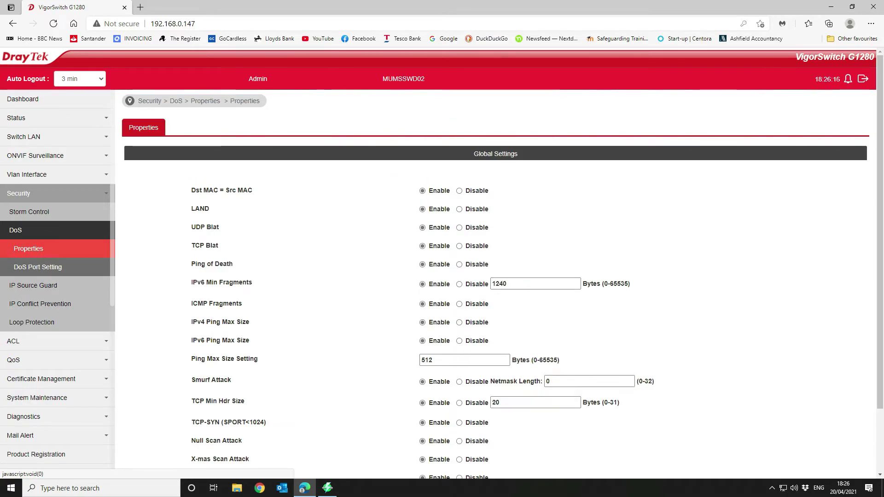
pyautogui.scroll(-2, 502, 272)
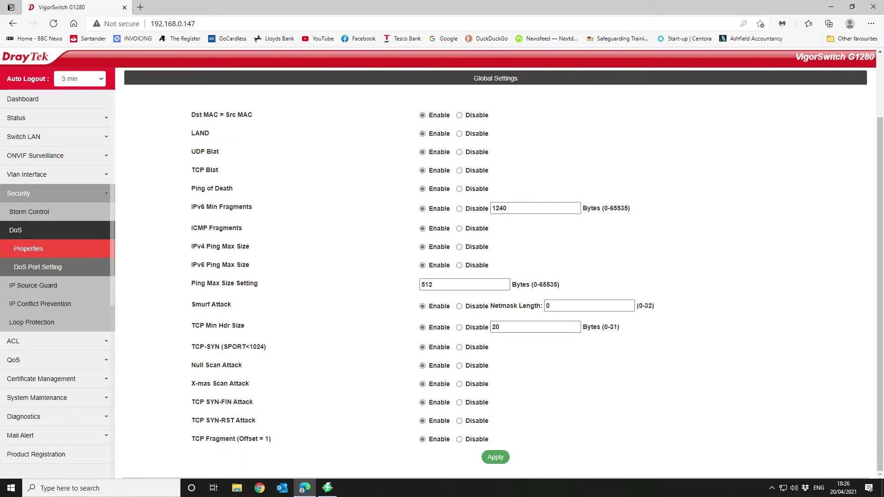
# Step: Review the DoS Port Setting table, confirming every port from GE1 is Disabled
pyautogui.click(38, 267)
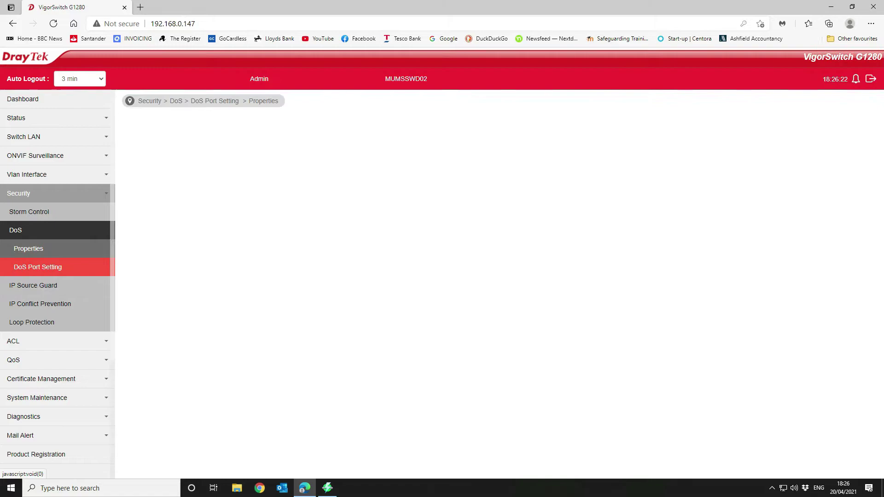
pyautogui.scroll(-7, 495, 186)
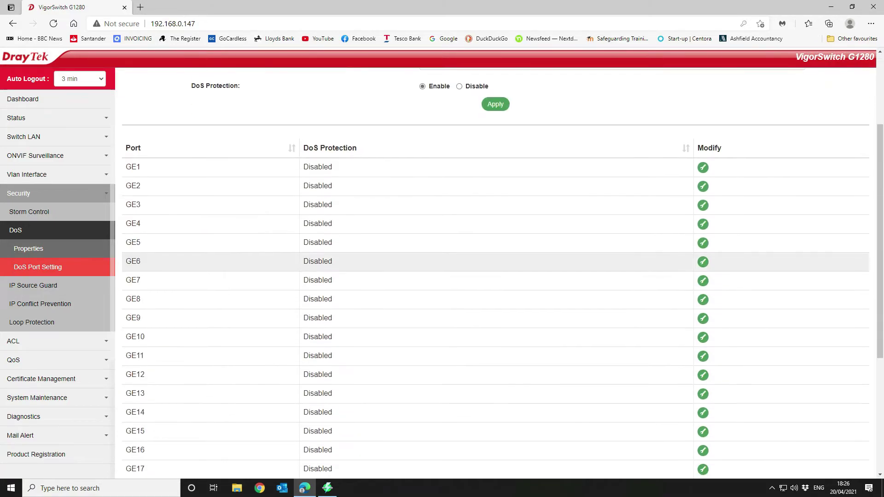
pyautogui.scroll(7, 507, 396)
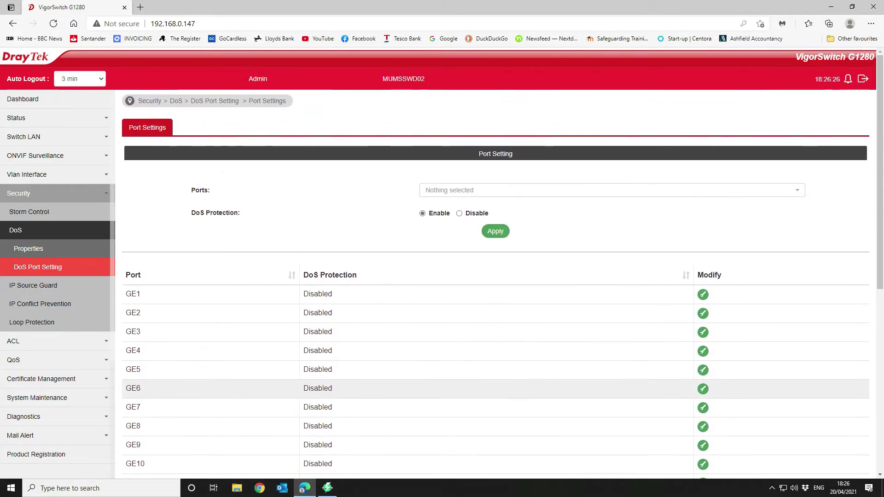
pyautogui.click(28, 249)
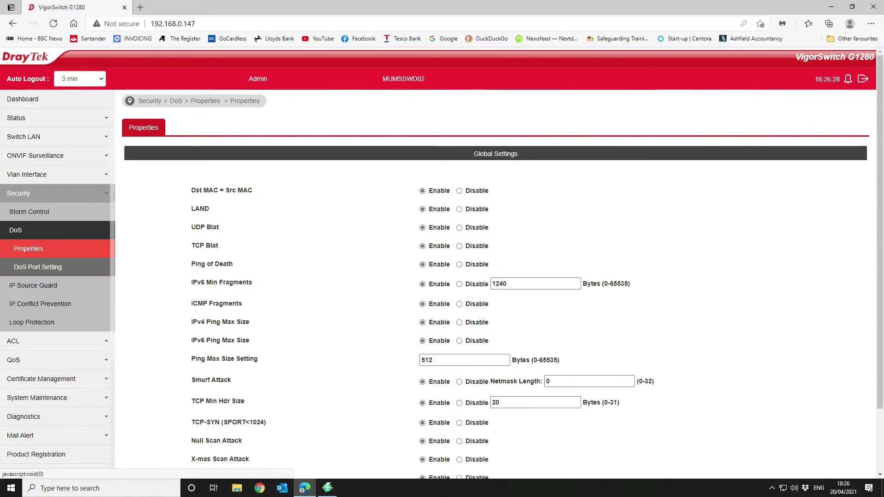
pyautogui.click(37, 267)
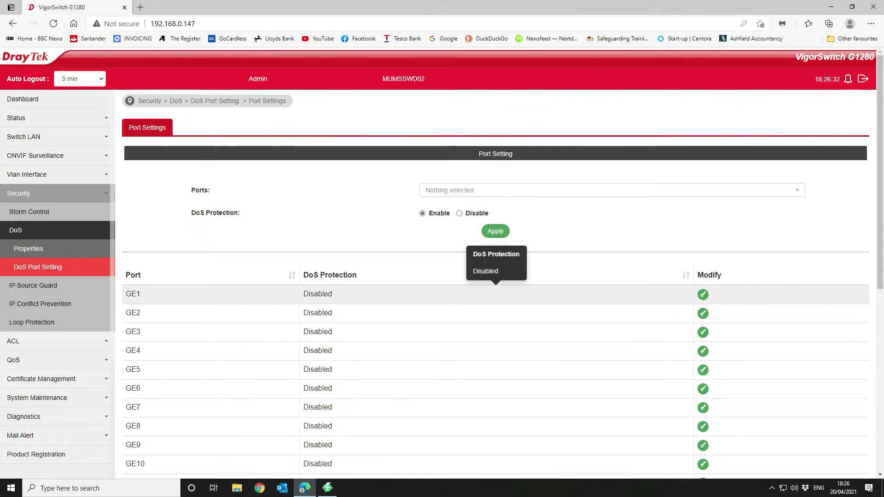
pyautogui.scroll(-4, 496, 290)
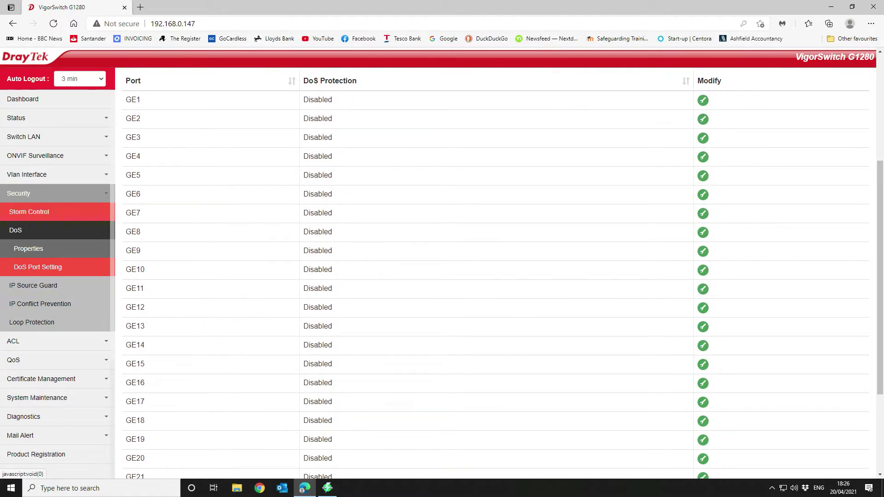
pyautogui.click(27, 231)
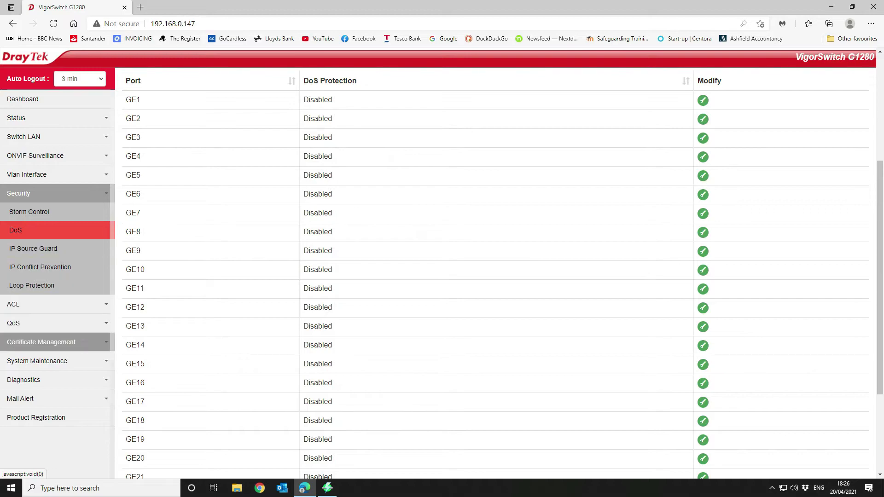
pyautogui.click(28, 305)
pyautogui.click(26, 249)
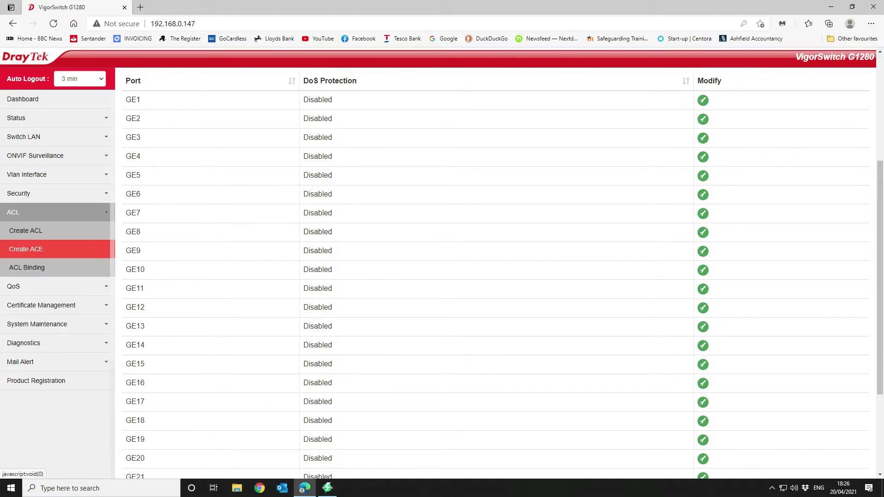
# Step: Look through the MAC and IPv4 ACL profile pages and the ACL entry form
pyautogui.click(26, 231)
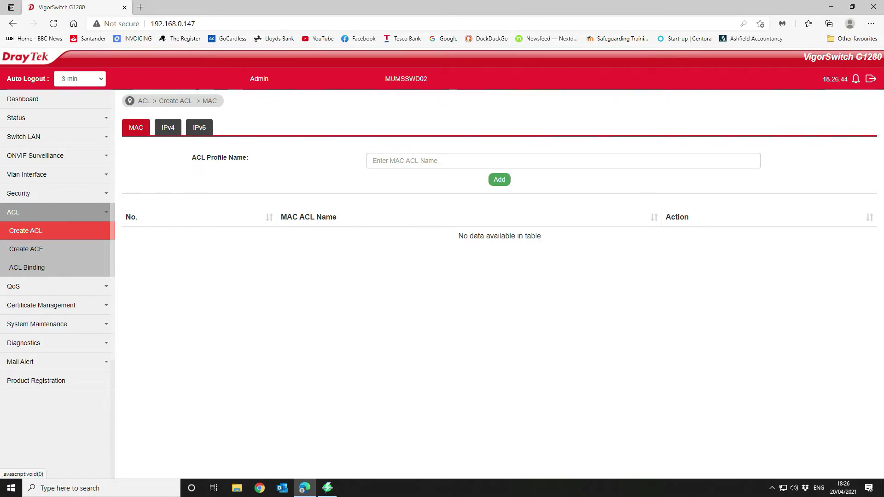
pyautogui.click(168, 128)
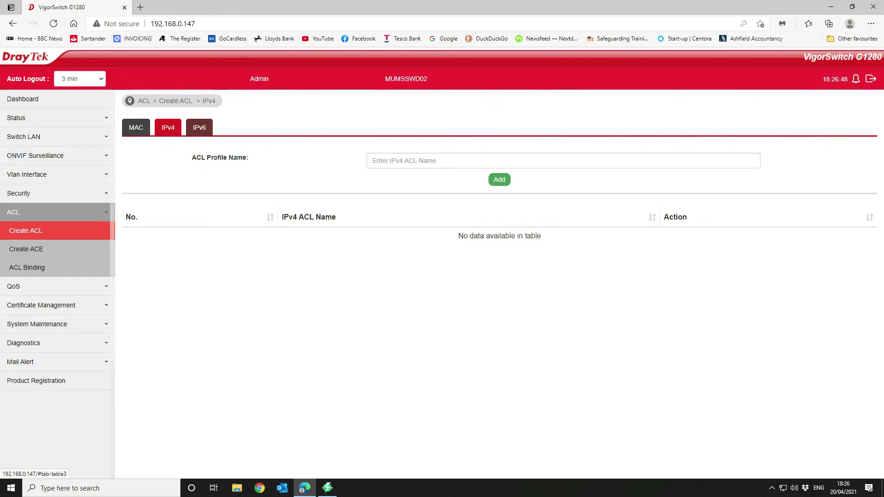
pyautogui.click(136, 128)
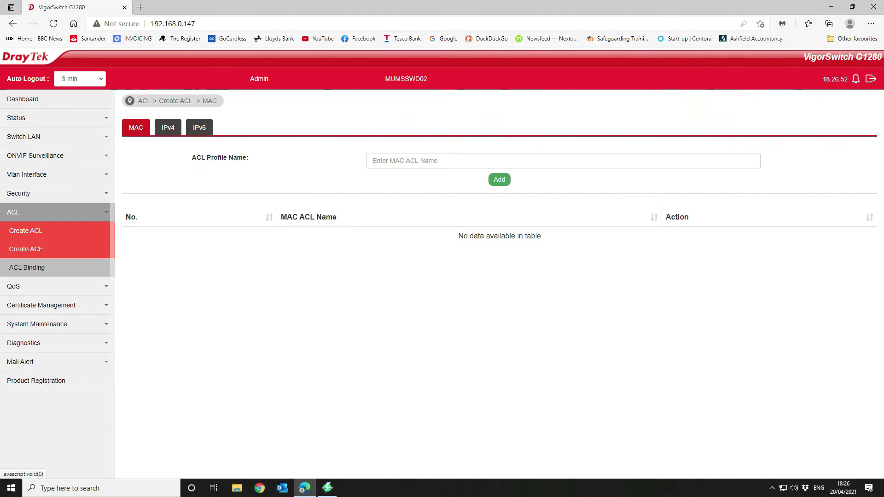
pyautogui.click(26, 249)
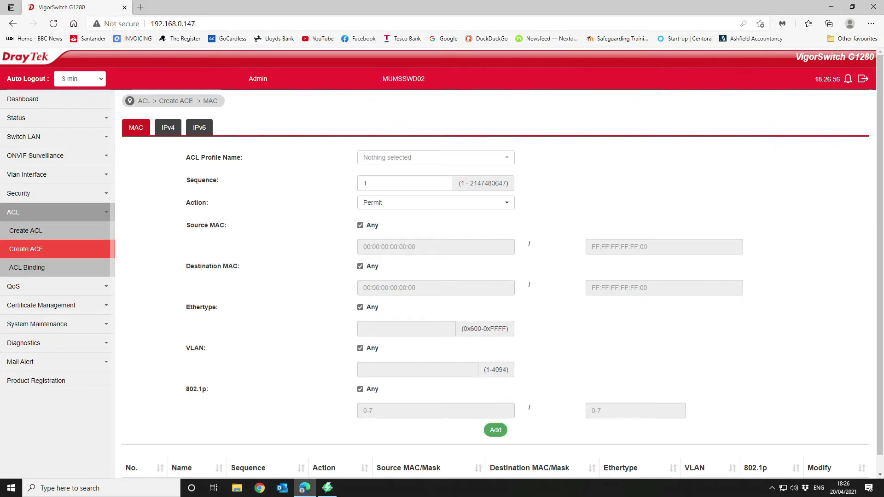
pyautogui.scroll(-1, 498, 267)
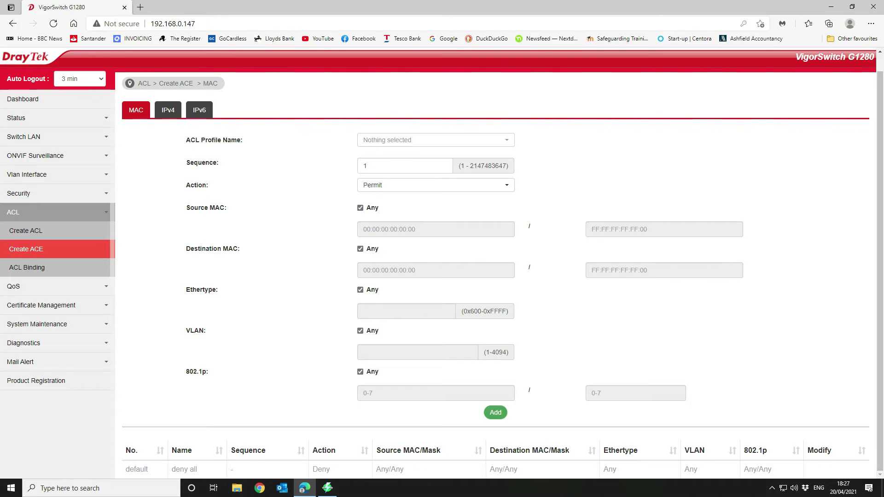
# Step: Check the IPv4 and IPv6 ACL entry forms, then review the port ACL Binding table
pyautogui.click(168, 110)
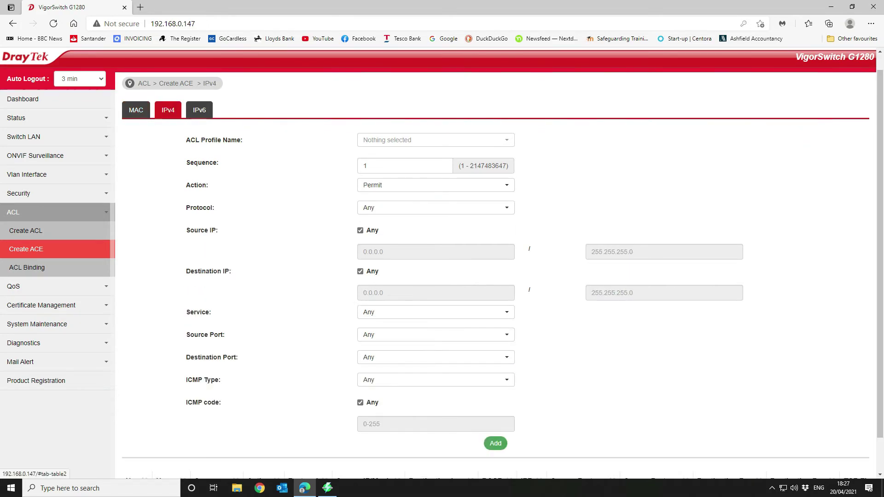
pyautogui.click(199, 110)
pyautogui.click(27, 268)
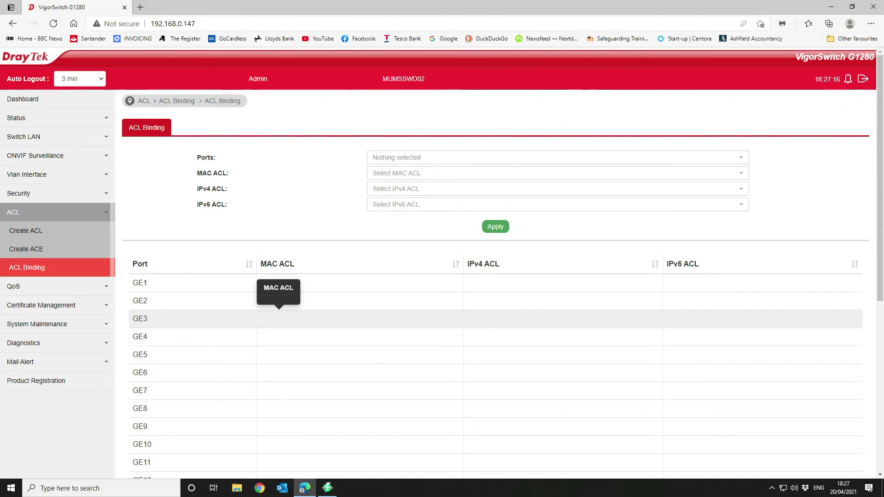
pyautogui.scroll(-6, 279, 299)
pyautogui.scroll(6, 147, 290)
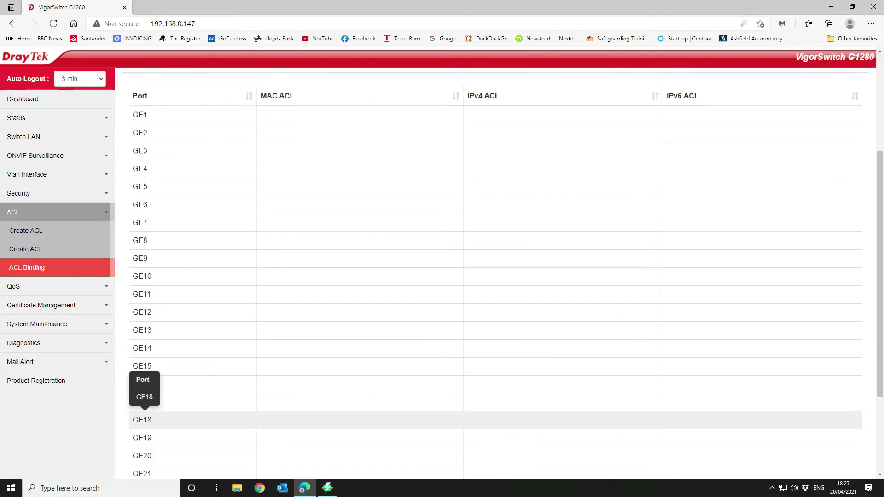
pyautogui.click(13, 286)
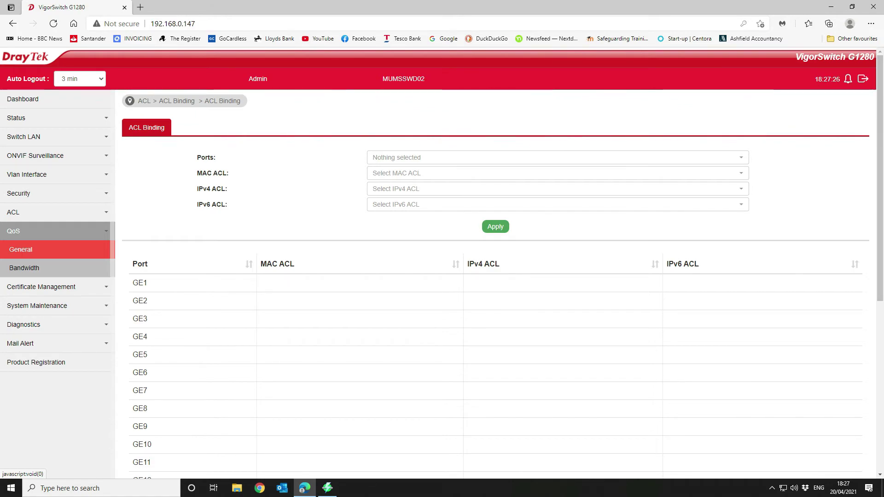
# Step: Look over the QoS General and Bandwidth options and the Certificate Management form
pyautogui.click(21, 249)
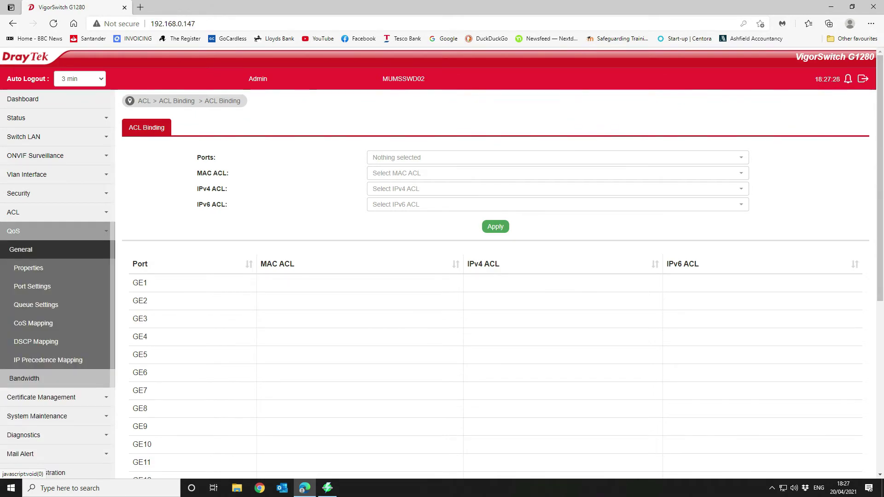
pyautogui.click(24, 378)
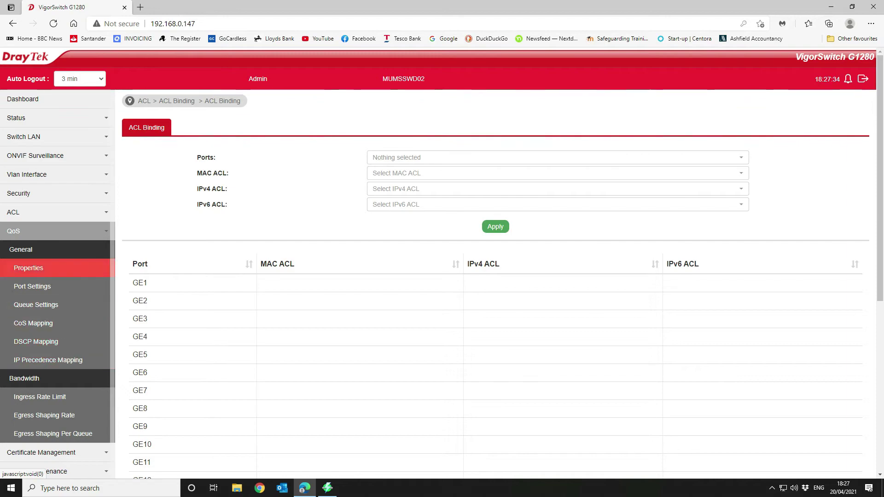
pyautogui.click(13, 231)
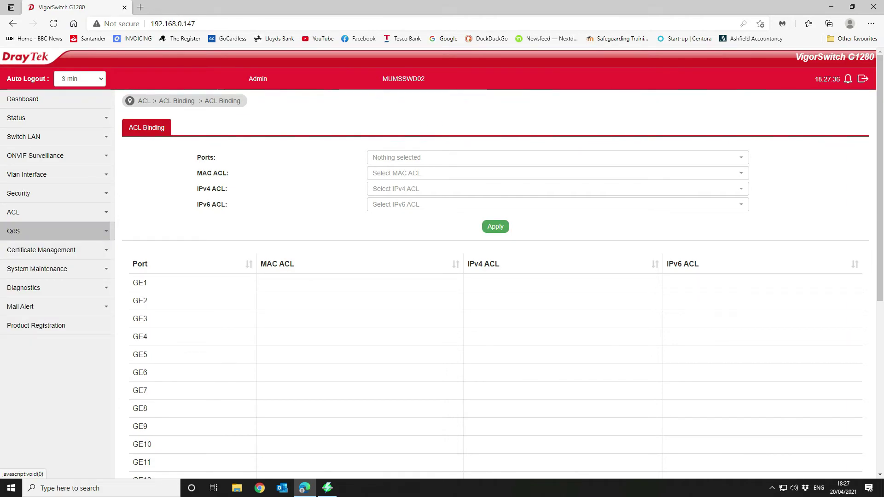
pyautogui.click(41, 250)
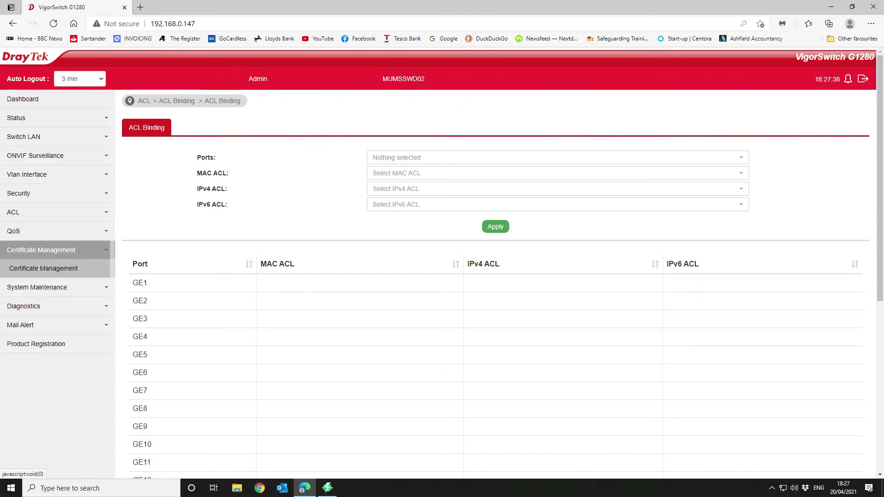
pyautogui.click(44, 268)
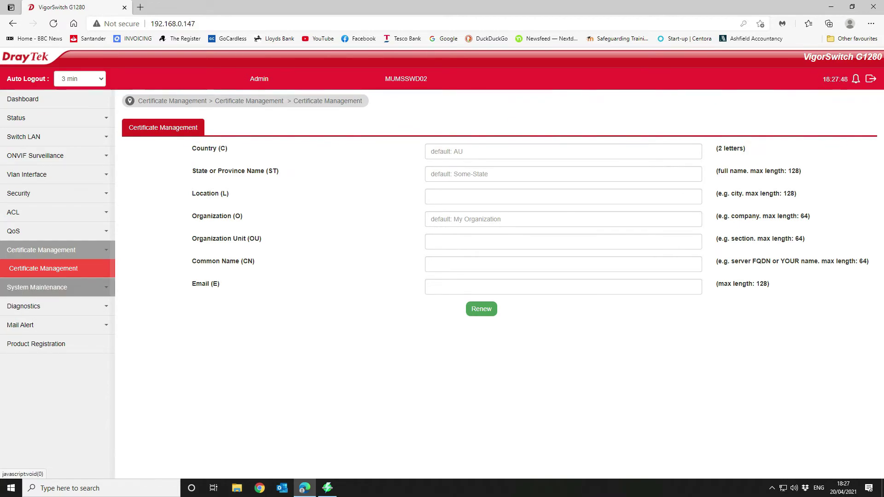
# Step: Open System Maintenance > Access Manager, listing HTTP port 80, HTTPS, Telnet and SSH
pyautogui.click(37, 287)
pyautogui.scroll(-2, 37, 290)
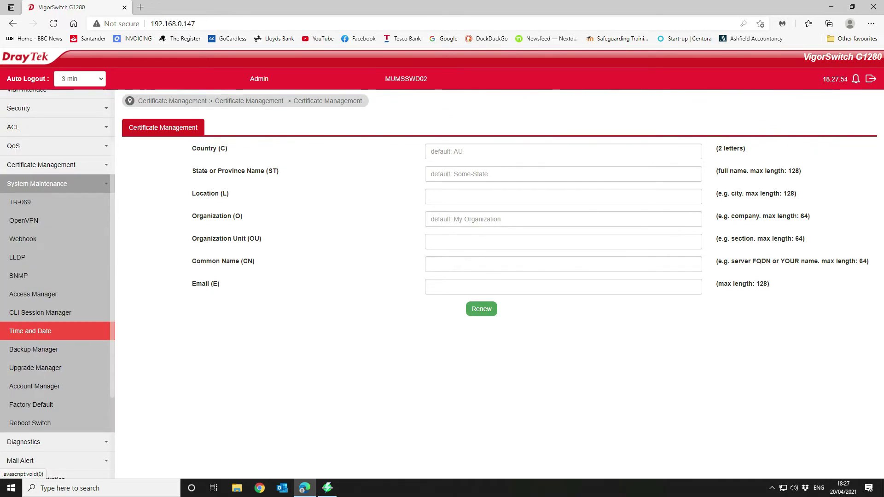
pyautogui.click(33, 294)
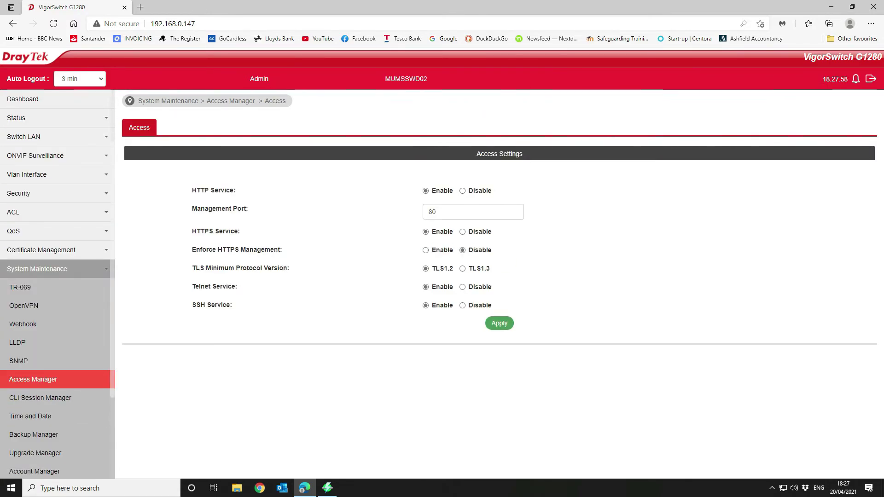
pyautogui.moveTo(192, 286); pyautogui.dragTo(238, 286)
pyautogui.click(237, 286)
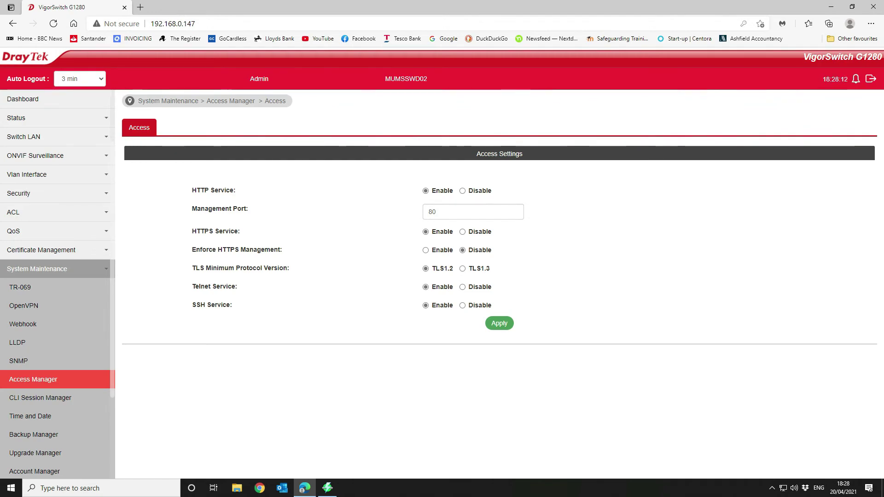
pyautogui.scroll(-3, 46, 368)
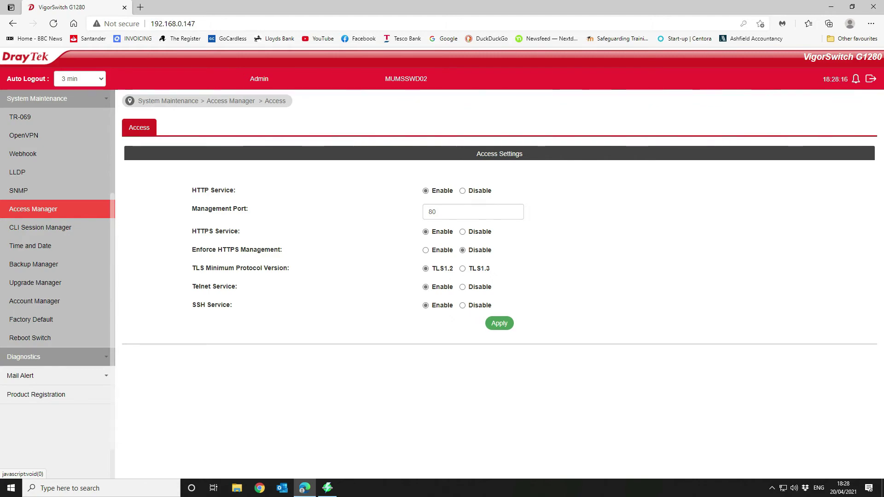
pyautogui.click(24, 357)
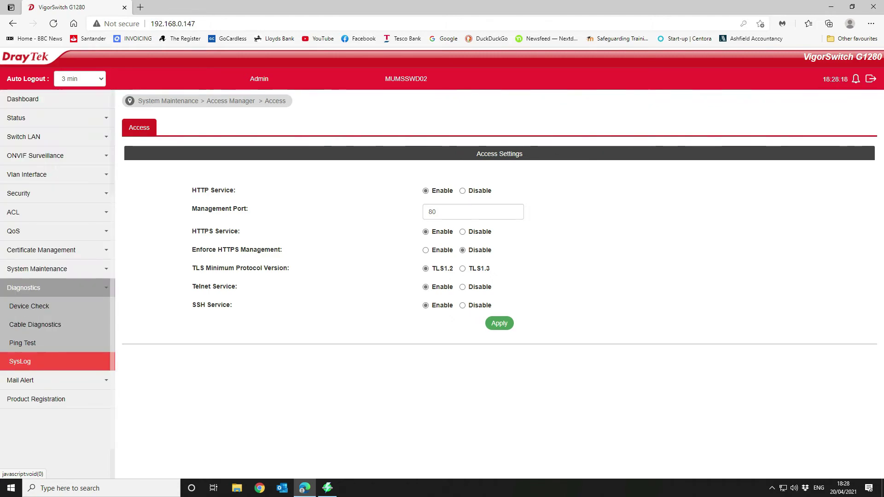
pyautogui.scroll(-2, 55, 300)
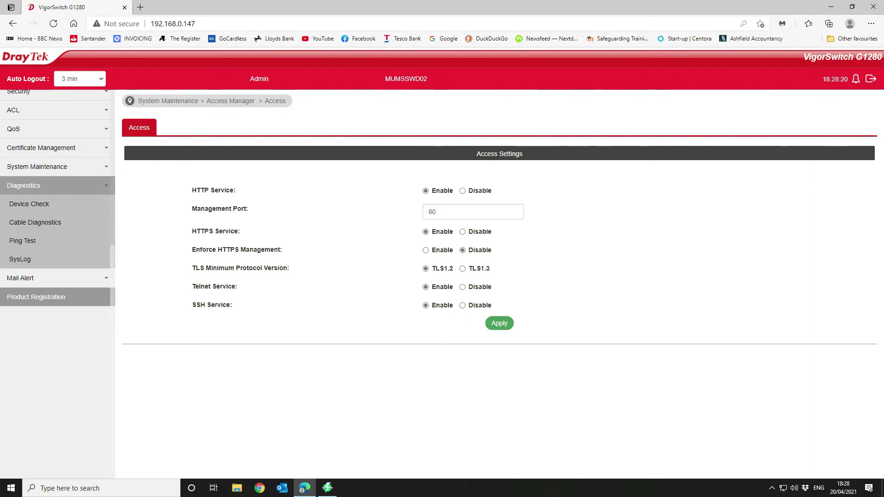
# Step: Accept the Product Registration redirect to return to the Dashboard showing firmware 2.6.7
pyautogui.click(36, 297)
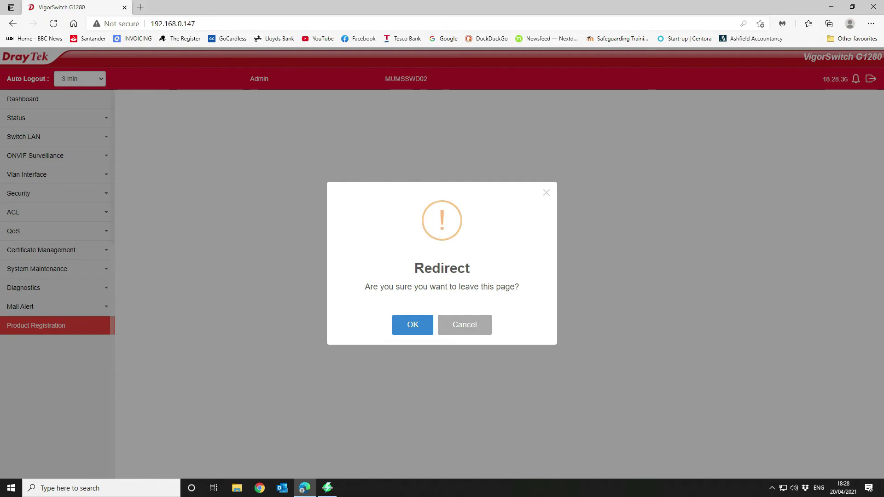
pyautogui.press('Return')
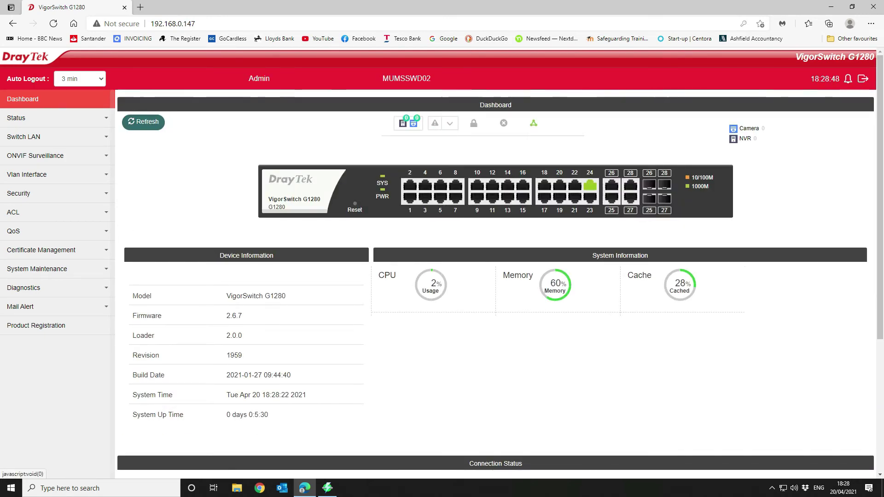
# Step: Check the dashboard's system name MUMSSWD02 in the device information
pyautogui.scroll(-4, 495, 277)
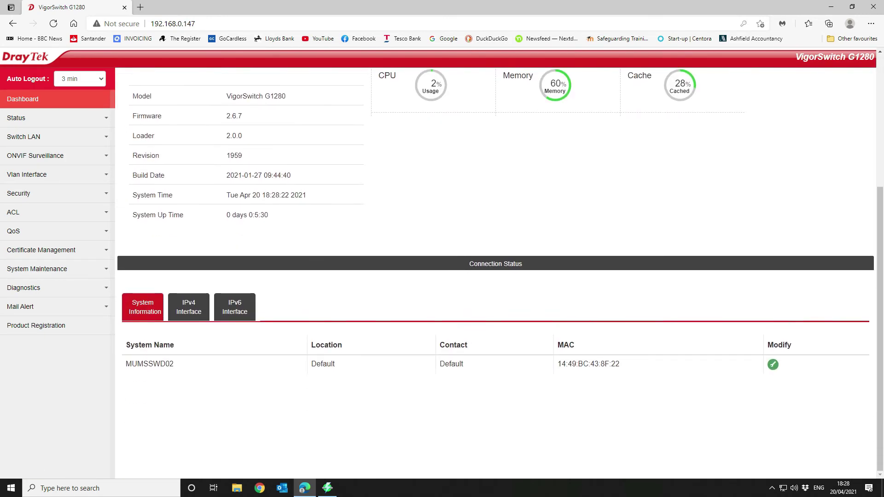
pyautogui.scroll(2, 495, 276)
pyautogui.scroll(3, 496, 276)
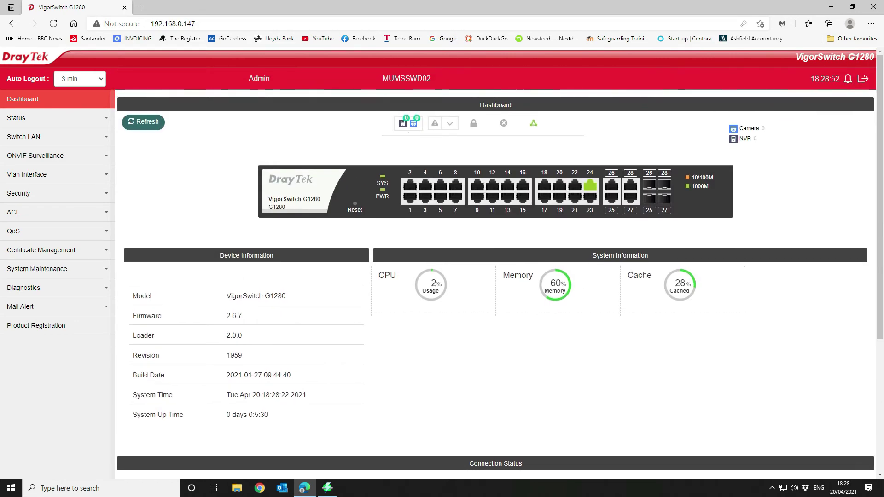
pyautogui.hotkey('ctrl', 'a')
pyautogui.doubleClick(407, 78)
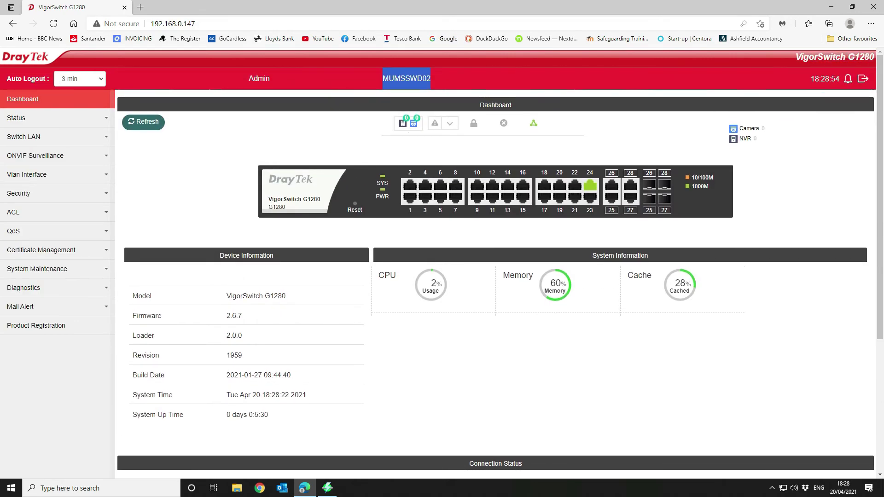
pyautogui.click(406, 78)
pyautogui.scroll(-4, 496, 276)
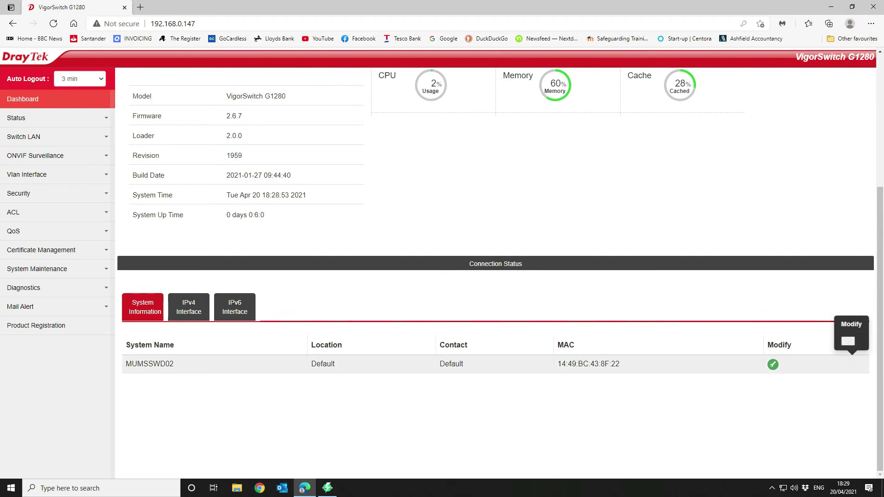
# Step: Review the Edit System Profile dialog, cancel without changes, and reload the dashboard
pyautogui.click(774, 365)
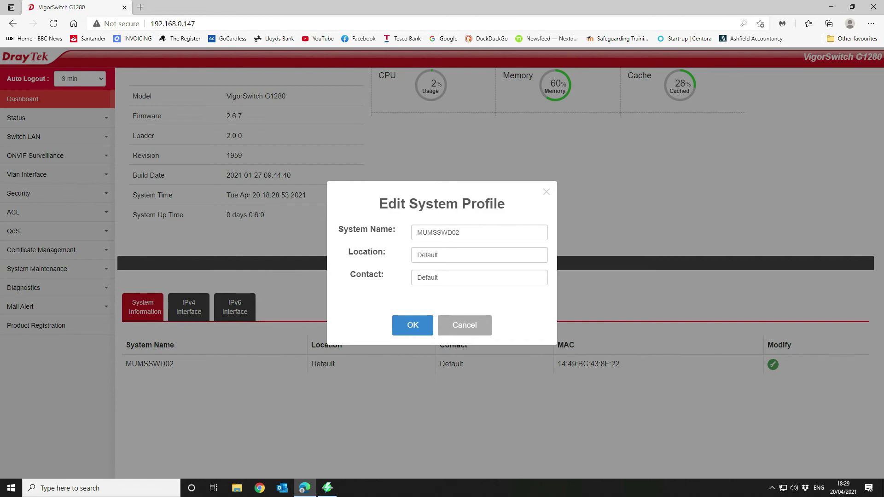
pyautogui.click(464, 326)
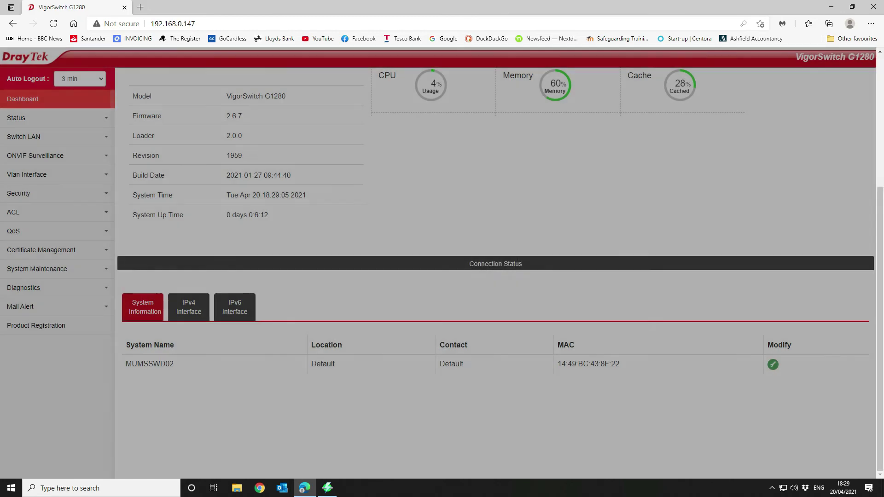
pyautogui.scroll(4, 464, 326)
pyautogui.moveTo(612, 199)
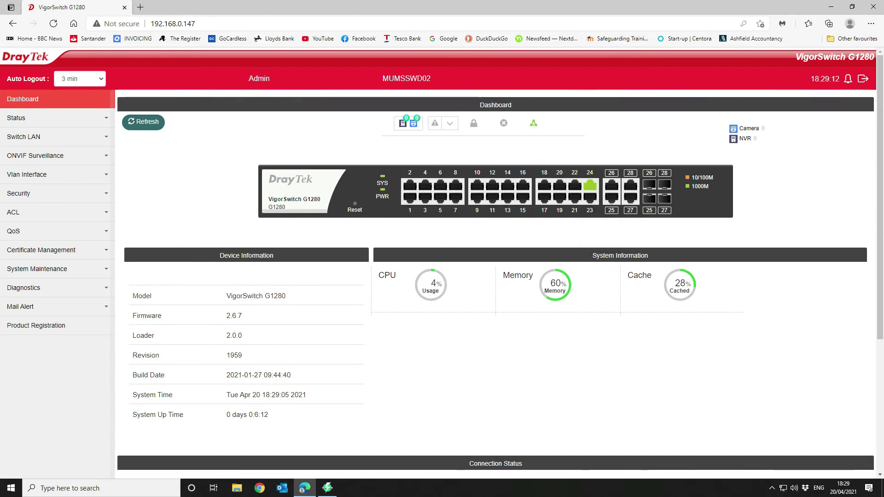
pyautogui.click(620, 256)
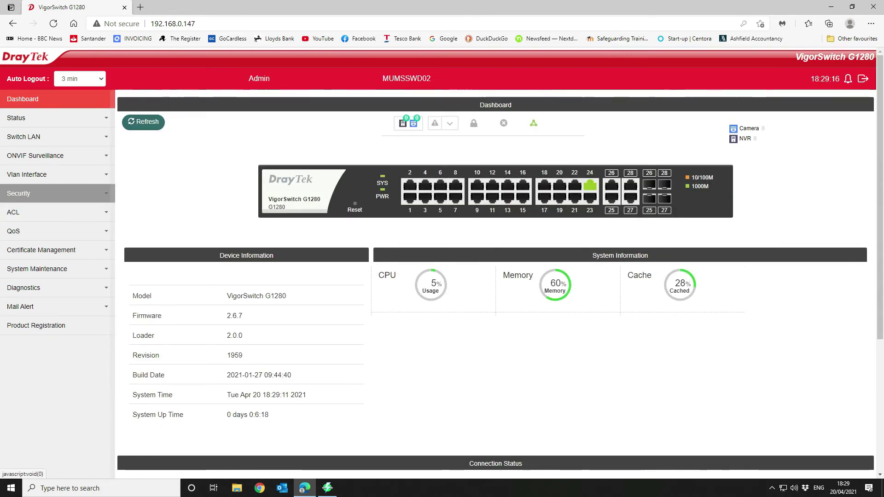
# Step: Expand Vlan Interface in the sidebar, dismissing the browser link popup
pyautogui.click(30, 174)
pyautogui.rightClick(29, 174)
pyautogui.press('Escape')
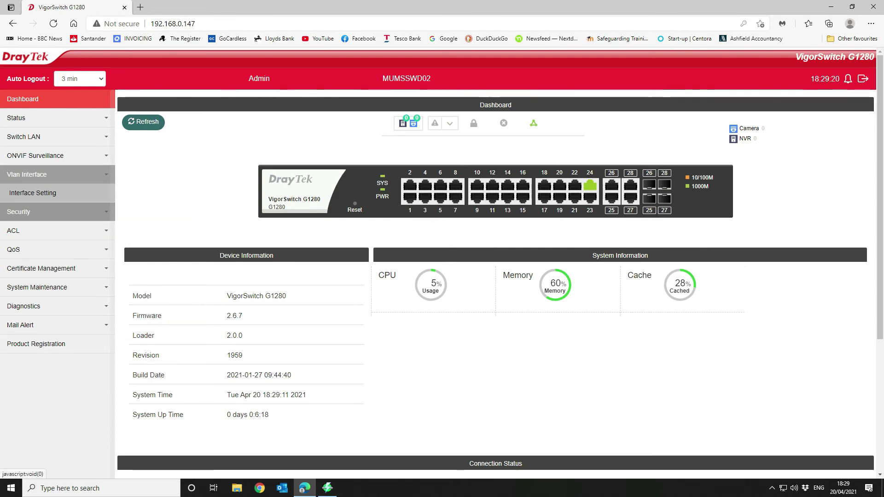
# Step: Open Vlan Interface > Interface Setting, briefly expanding and collapsing Switch LAN
pyautogui.click(33, 193)
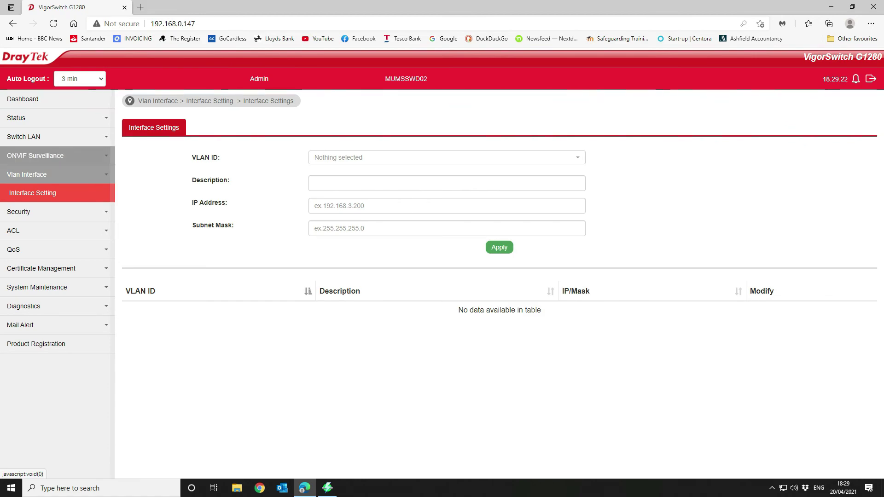
pyautogui.click(24, 136)
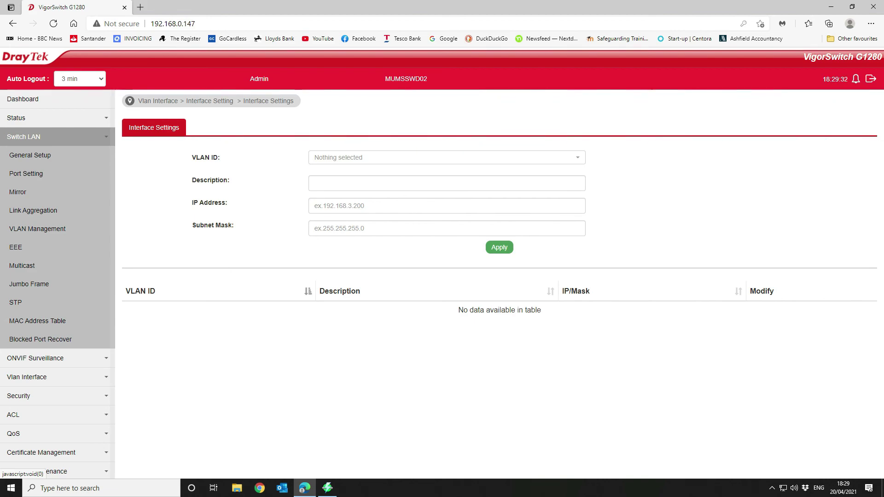
pyautogui.click(27, 137)
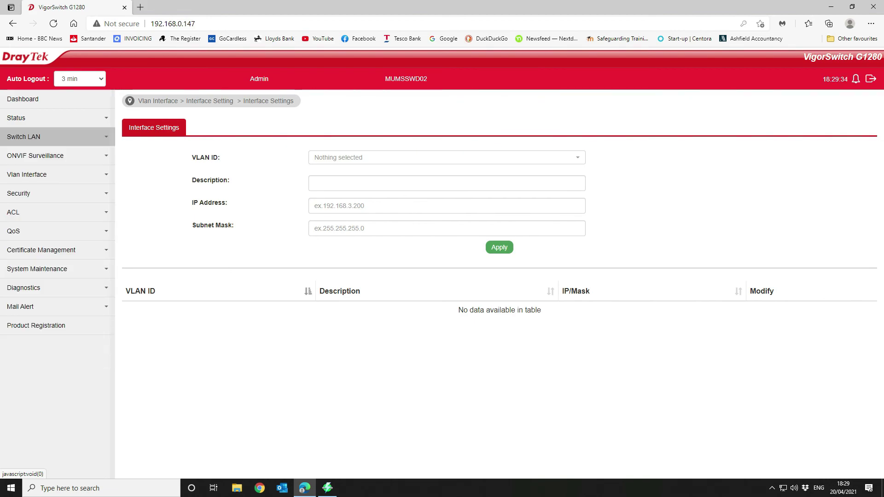